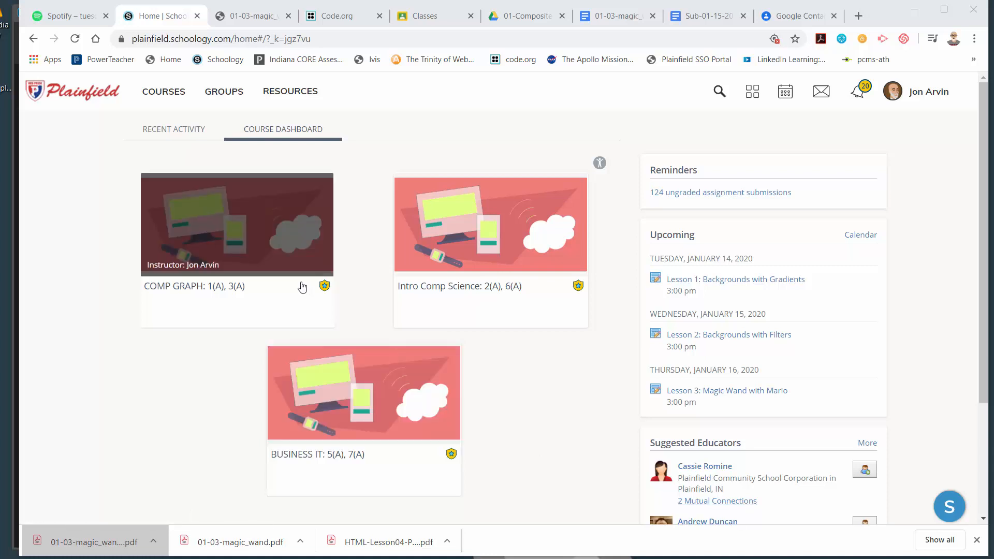
Step: Open the COMP GRAPH course's Lesson 03 folder under 01 Design with Photoshop, 02: Composite Image 1, and view the magic wand handout
{"action": "left_click", "coordinate": [309, 262]}
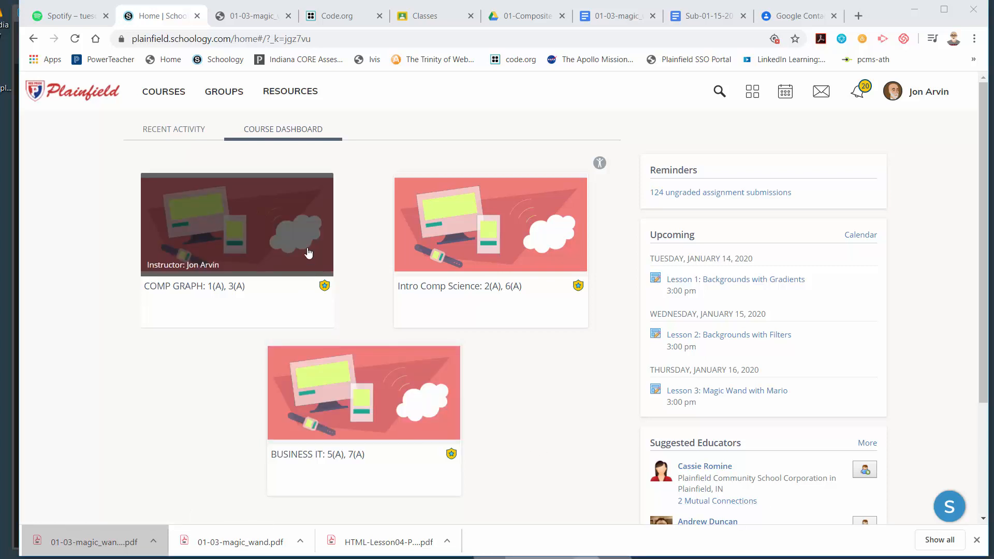
{"action": "left_click", "coordinate": [329, 208]}
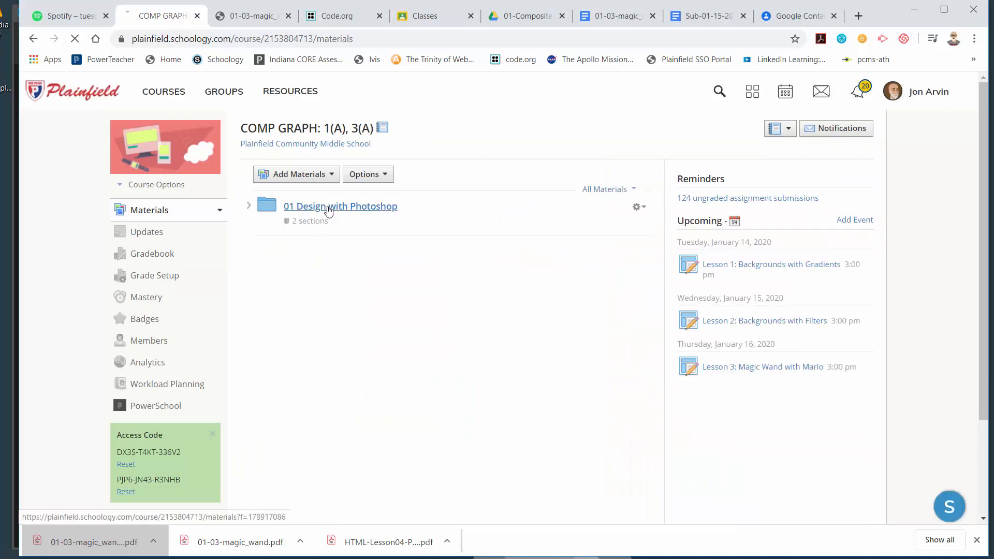
{"action": "left_click", "coordinate": [326, 259]}
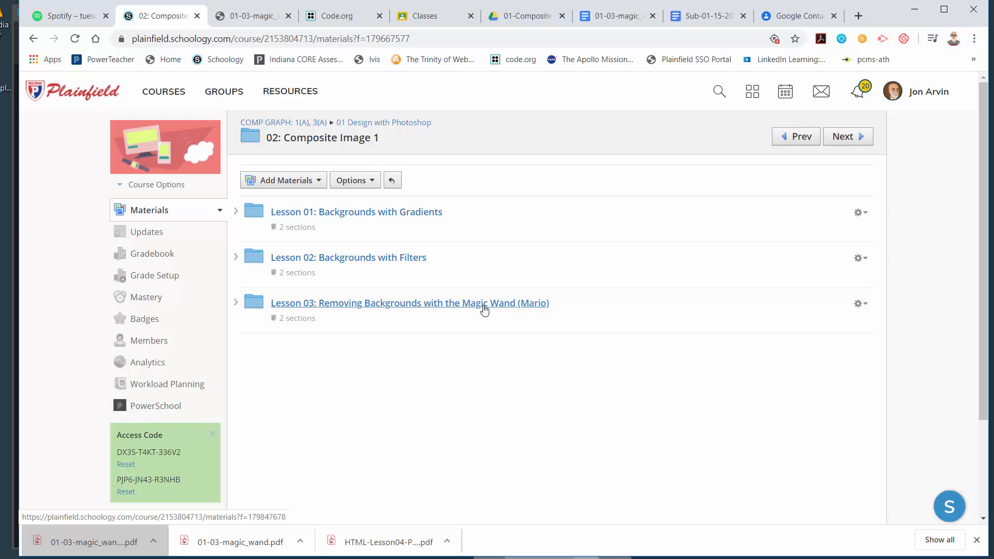
{"action": "left_click", "coordinate": [468, 310]}
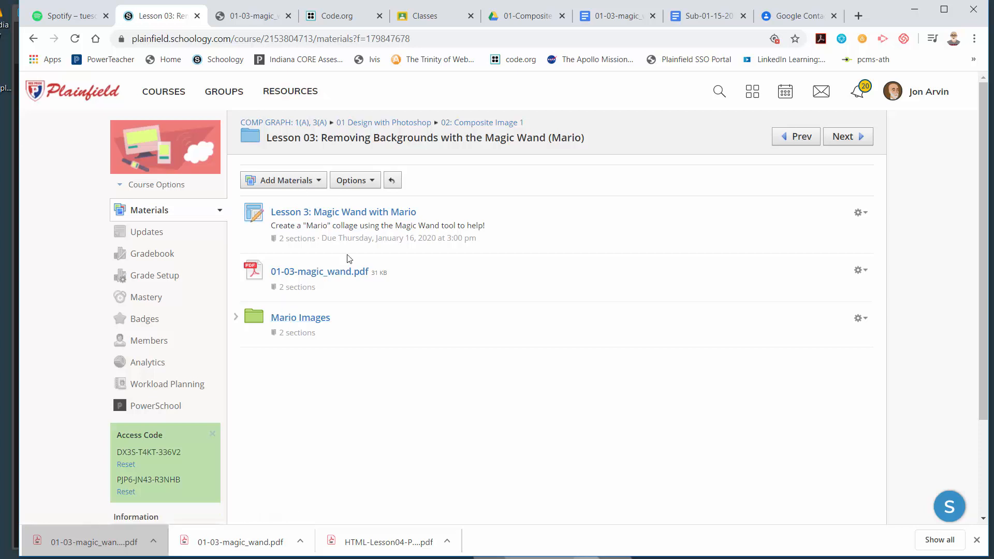
{"action": "left_click", "coordinate": [261, 17]}
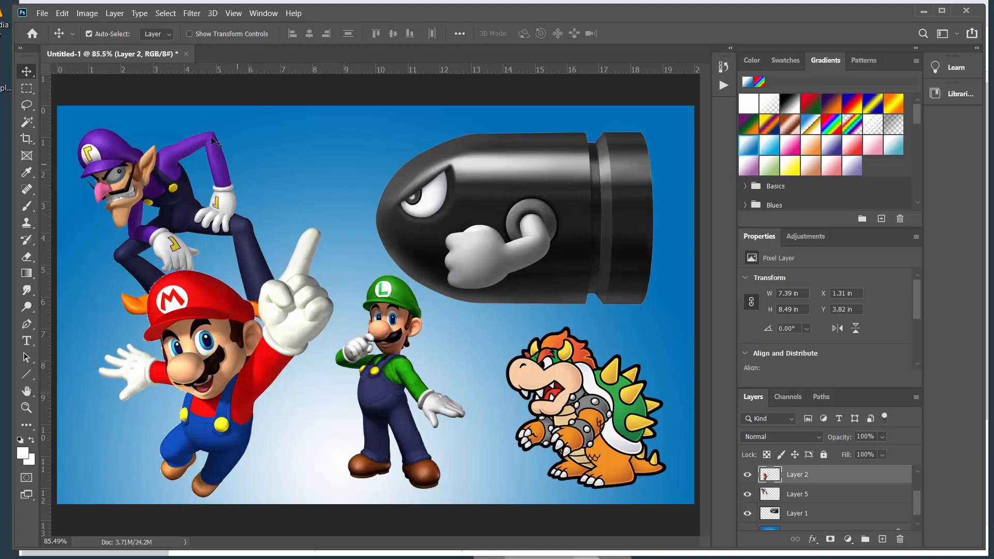
Step: In Photoshop, close the open Mario collage without saving and create a new document from the Web Medium preset, 1440 x 900 px
{"action": "left_click", "coordinate": [187, 55]}
{"action": "left_click", "coordinate": [534, 224]}
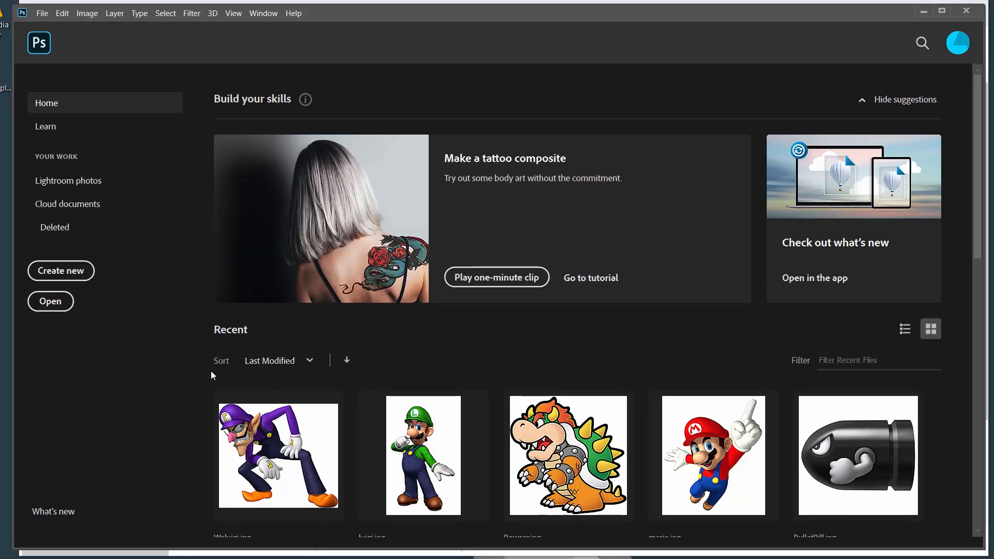
{"action": "left_click", "coordinate": [83, 275]}
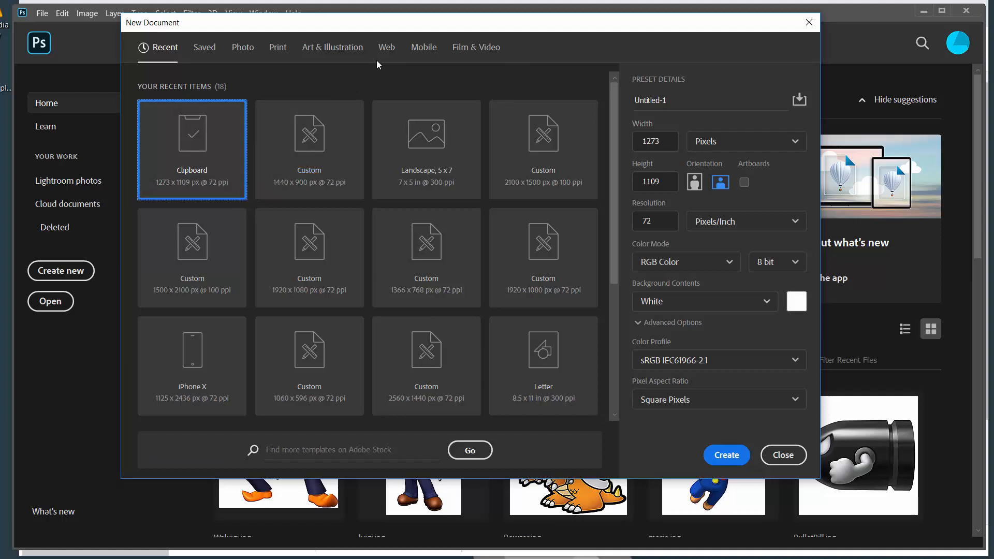
{"action": "left_click", "coordinate": [387, 48]}
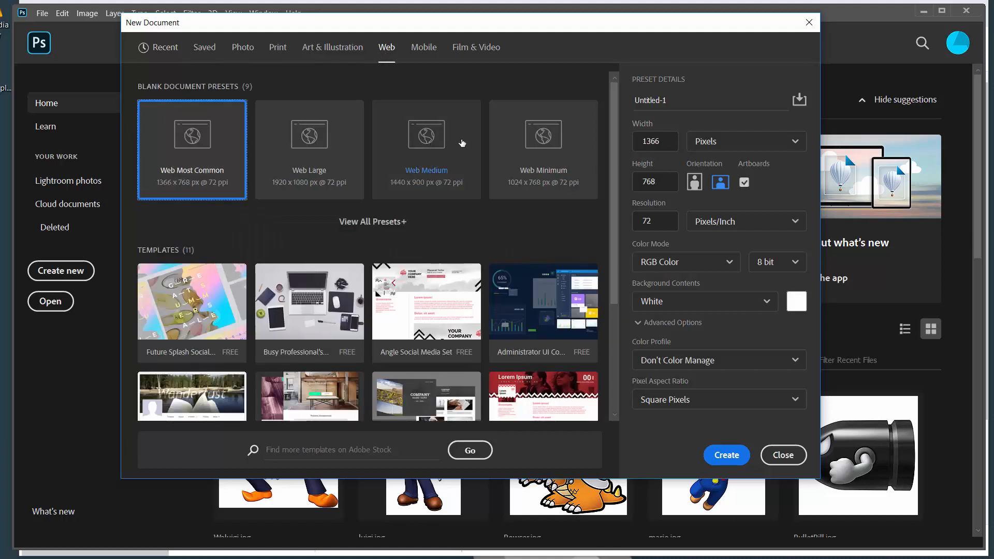
{"action": "left_click", "coordinate": [408, 136]}
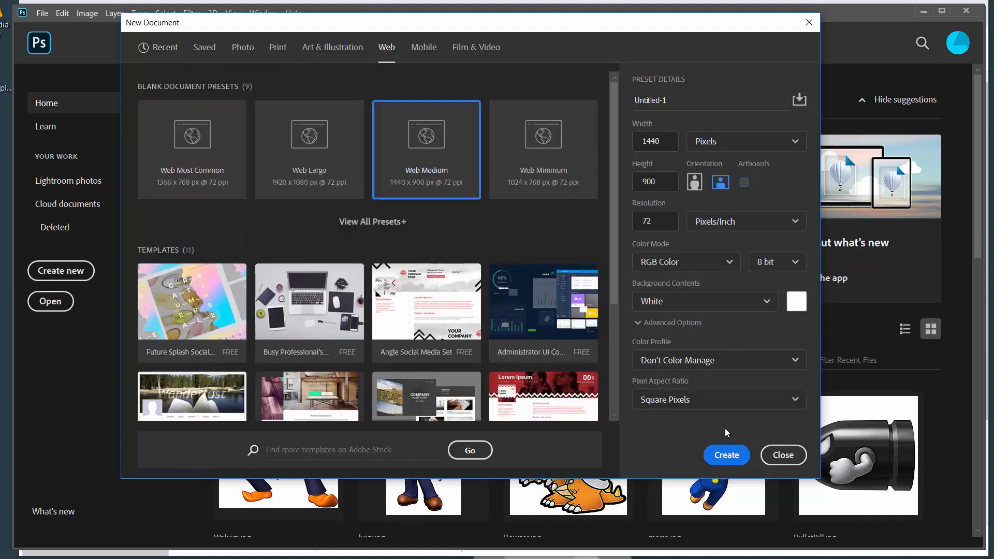
{"action": "left_click", "coordinate": [727, 455]}
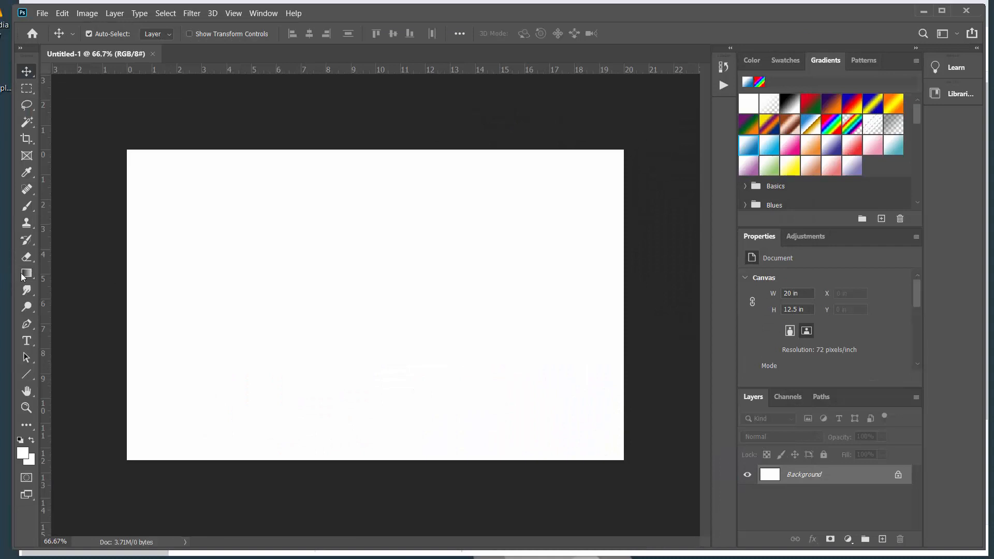
Step: Fill the background with a white-to-blue radial gradient from near the canvas's bottom centre towards its upper-right corner
{"action": "left_click", "coordinate": [27, 274]}
{"action": "left_click", "coordinate": [179, 34]}
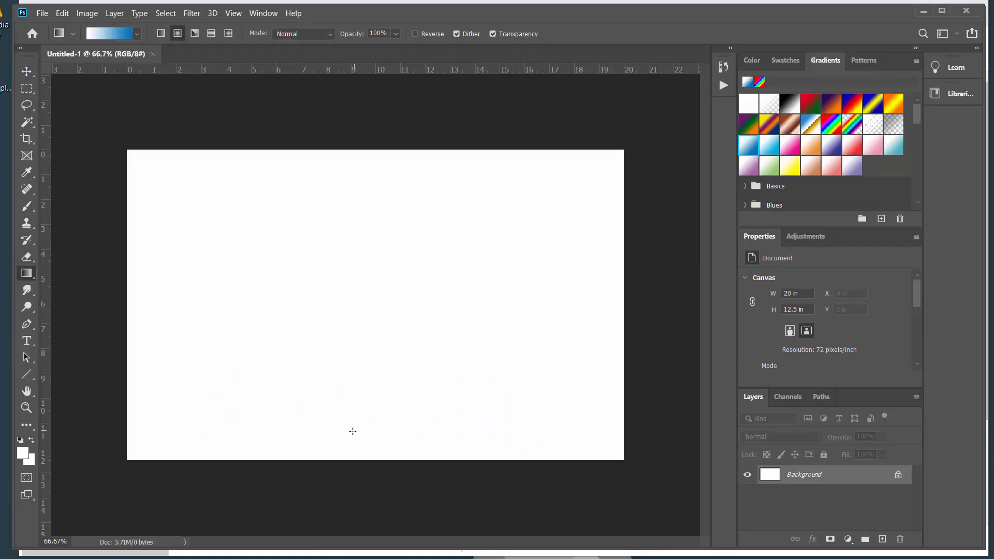
{"action": "left_click_drag", "start_coordinate": [353, 431], "coordinate": [575, 171]}
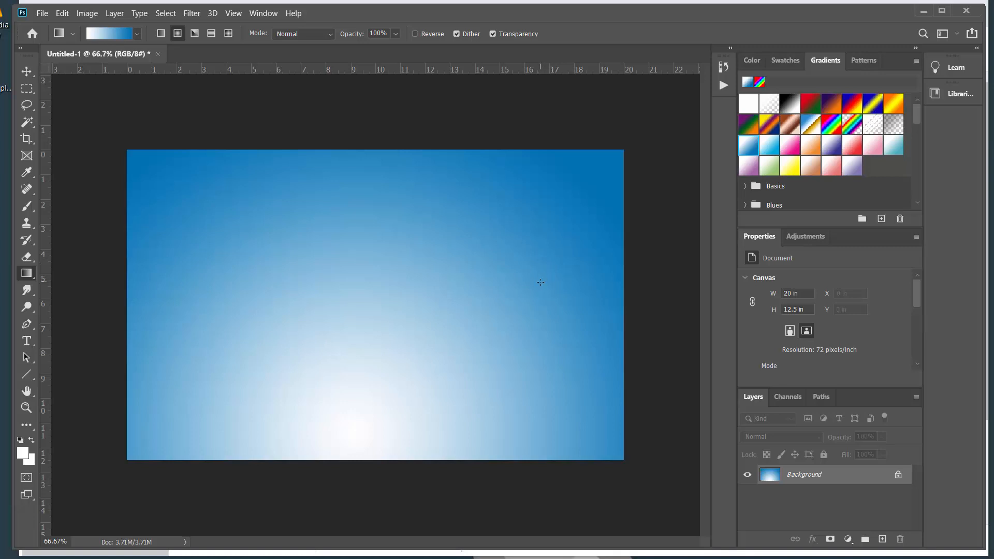
{"action": "left_click", "coordinate": [199, 14]}
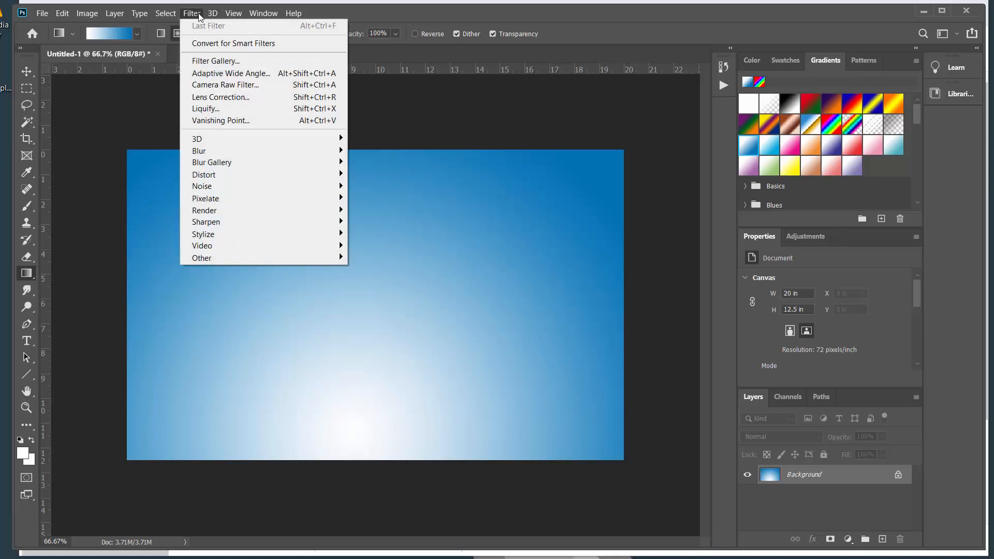
{"action": "left_click", "coordinate": [199, 16]}
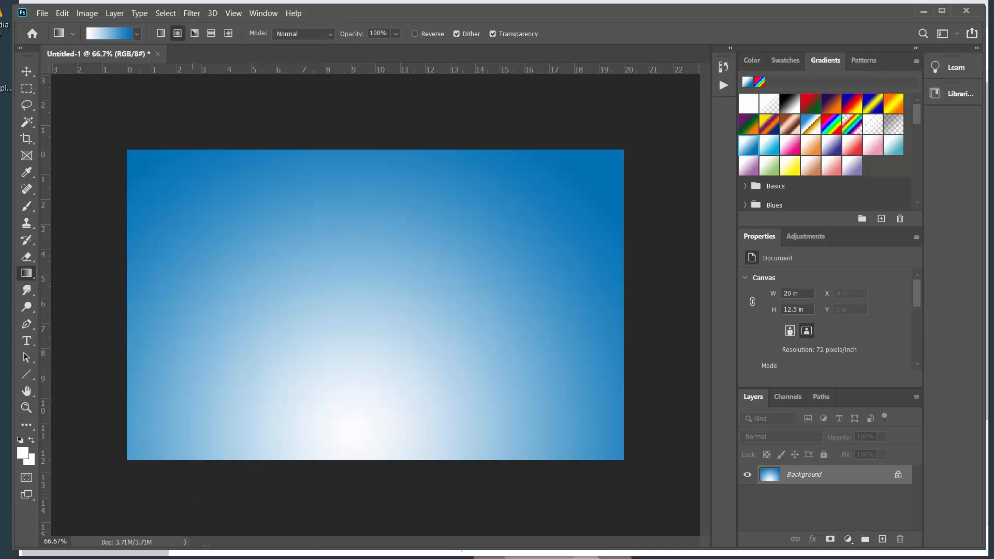
Step: Switch to the browser, open the lesson's Mario Images folder and look through the available character images
{"action": "key", "text": "alt+Tab"}
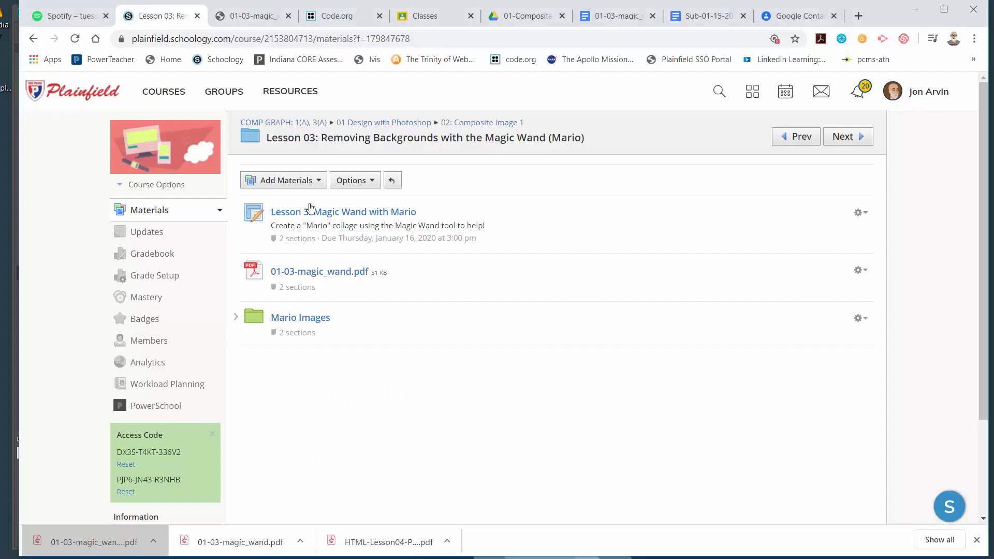
{"action": "left_click", "coordinate": [300, 318]}
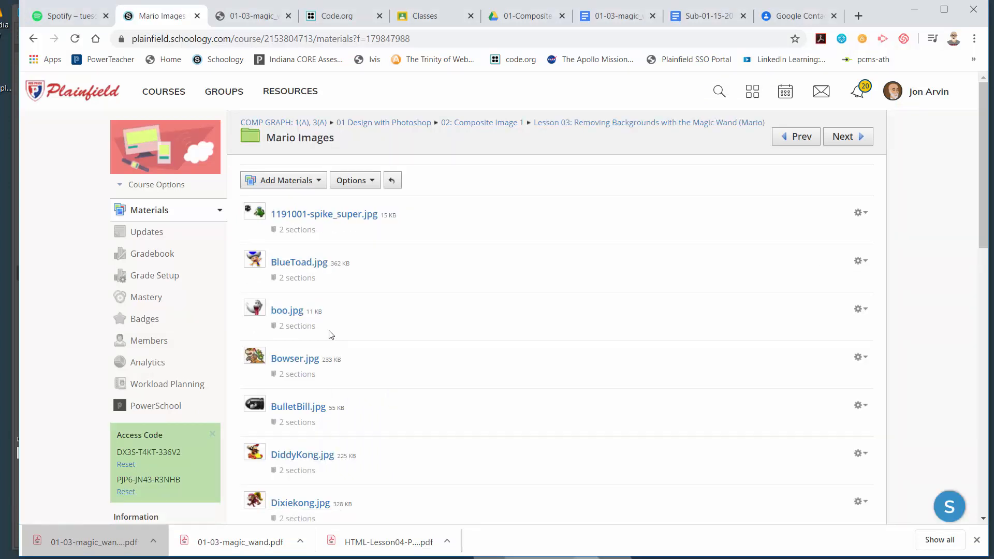
{"action": "scroll", "coordinate": [373, 386], "scroll_direction": "down", "scroll_amount": 8}
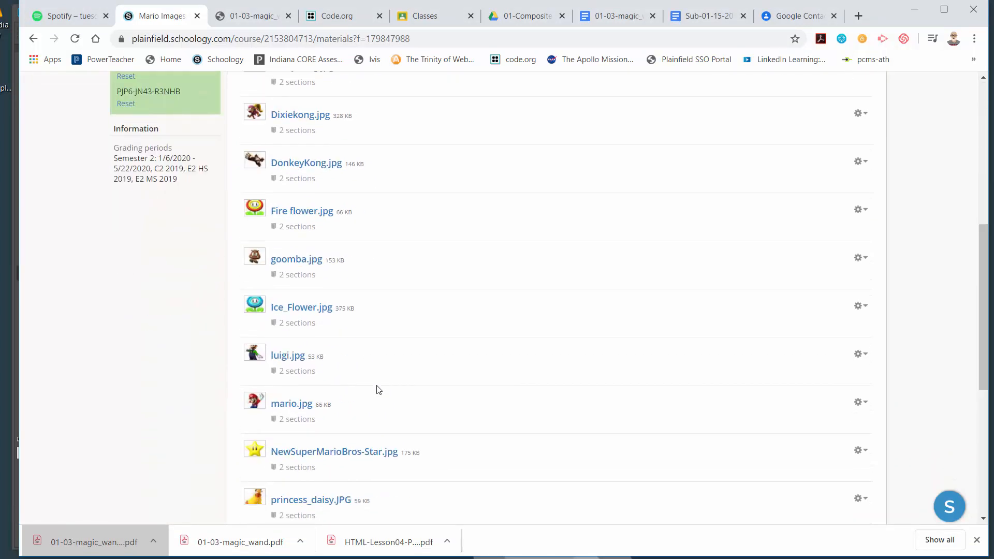
{"action": "scroll", "coordinate": [377, 388], "scroll_direction": "up", "scroll_amount": 6}
{"action": "scroll", "coordinate": [377, 388], "scroll_direction": "down", "scroll_amount": 4}
{"action": "scroll", "coordinate": [377, 390], "scroll_direction": "up", "scroll_amount": 4}
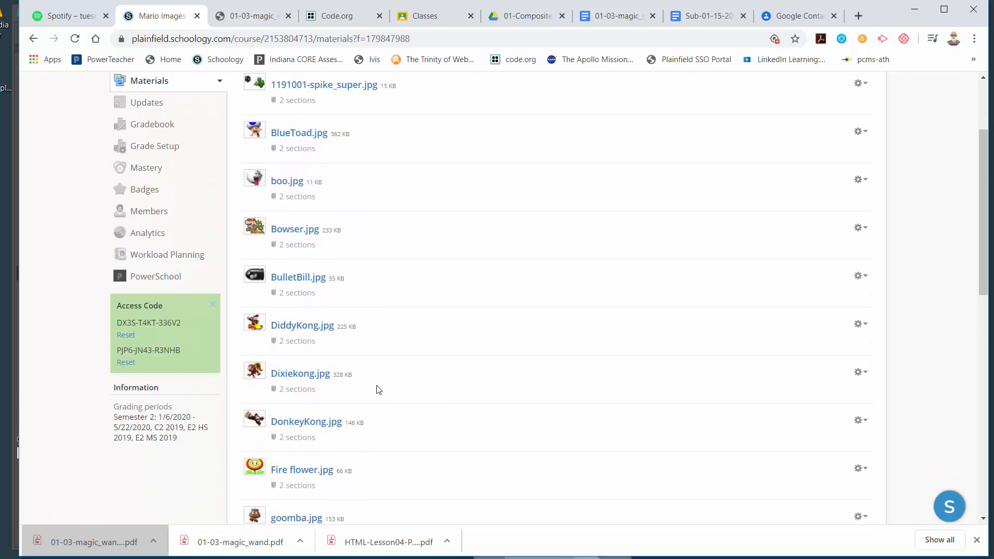
Step: Open the downloaded 01-03-magic_wand.pdf and review its instructions for finding the images and using the Magic Wand
{"action": "left_click", "coordinate": [268, 548]}
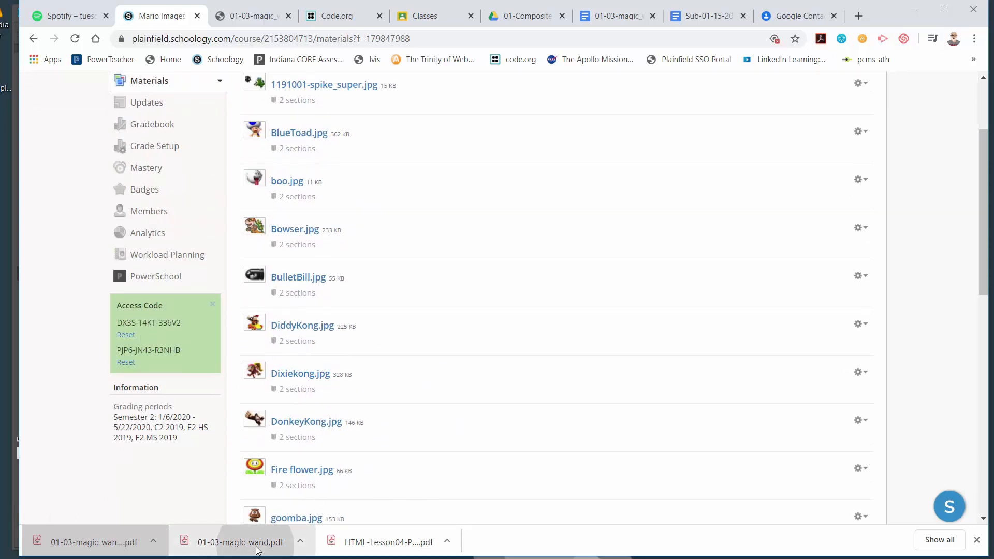
{"action": "scroll", "coordinate": [498, 374], "scroll_direction": "down", "scroll_amount": 1}
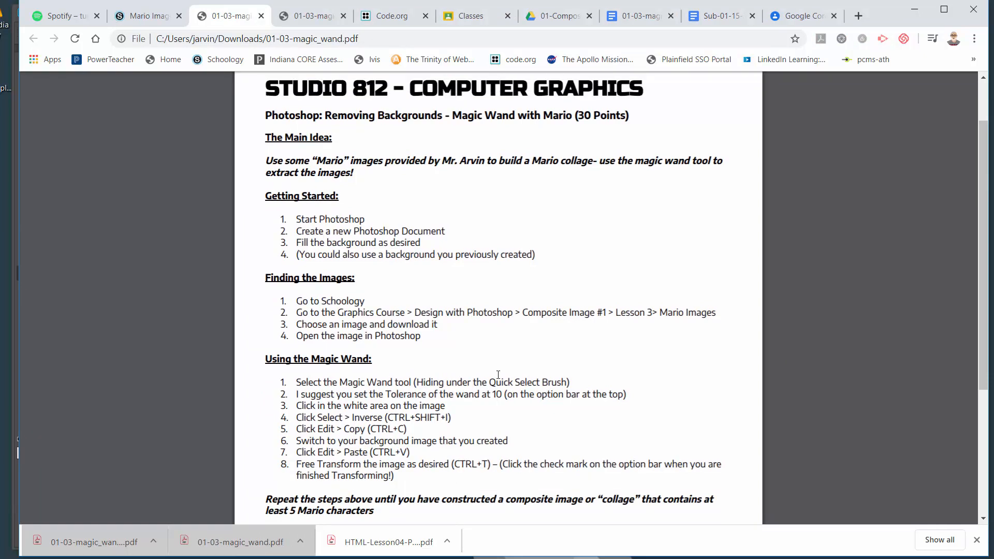
{"action": "scroll", "coordinate": [493, 372], "scroll_direction": "down", "scroll_amount": 1}
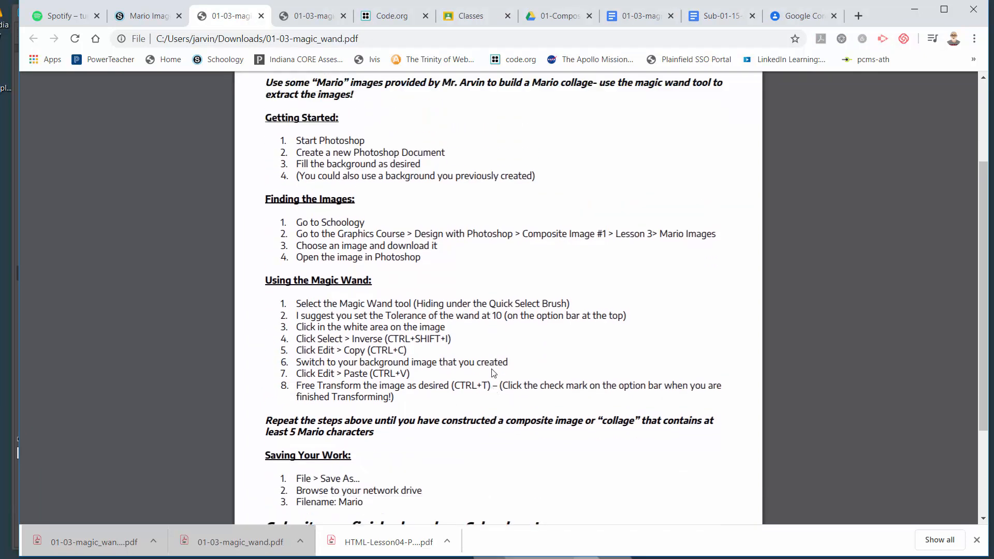
{"action": "scroll", "coordinate": [493, 373], "scroll_direction": "up", "scroll_amount": 1}
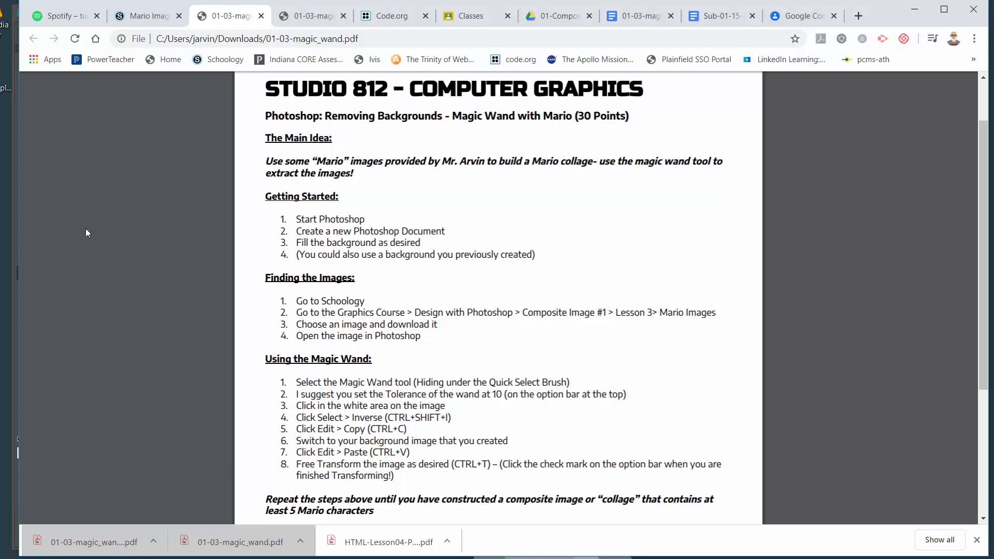
Step: Return to the Mario Images folder and download BulletBill.jpg and Fire flower.jpg
{"action": "left_click", "coordinate": [147, 15]}
{"action": "scroll", "coordinate": [352, 436], "scroll_direction": "down", "scroll_amount": 5}
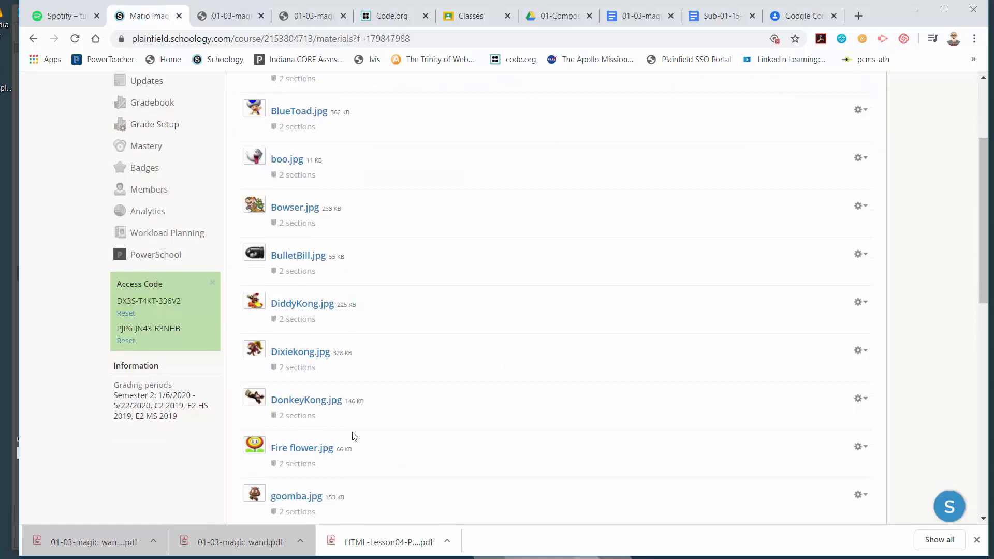
{"action": "scroll", "coordinate": [354, 433], "scroll_direction": "up", "scroll_amount": 4}
{"action": "scroll", "coordinate": [352, 433], "scroll_direction": "up", "scroll_amount": 3}
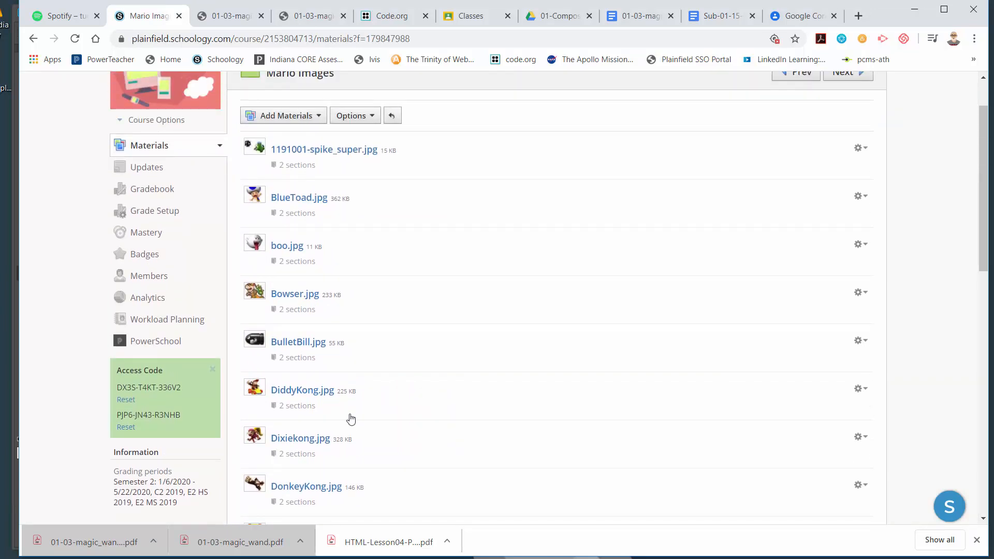
{"action": "scroll", "coordinate": [348, 389], "scroll_direction": "down", "scroll_amount": 1}
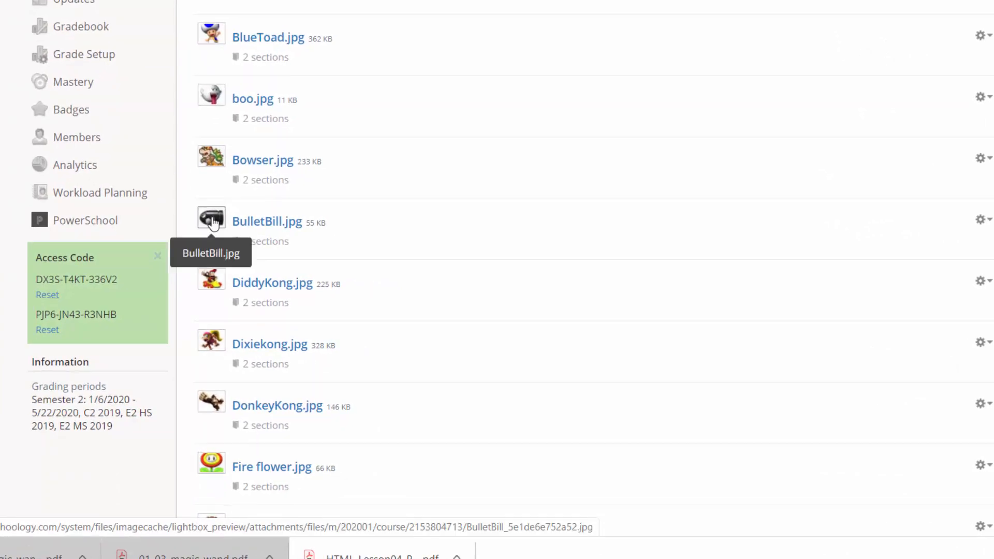
{"action": "left_click", "coordinate": [213, 222]}
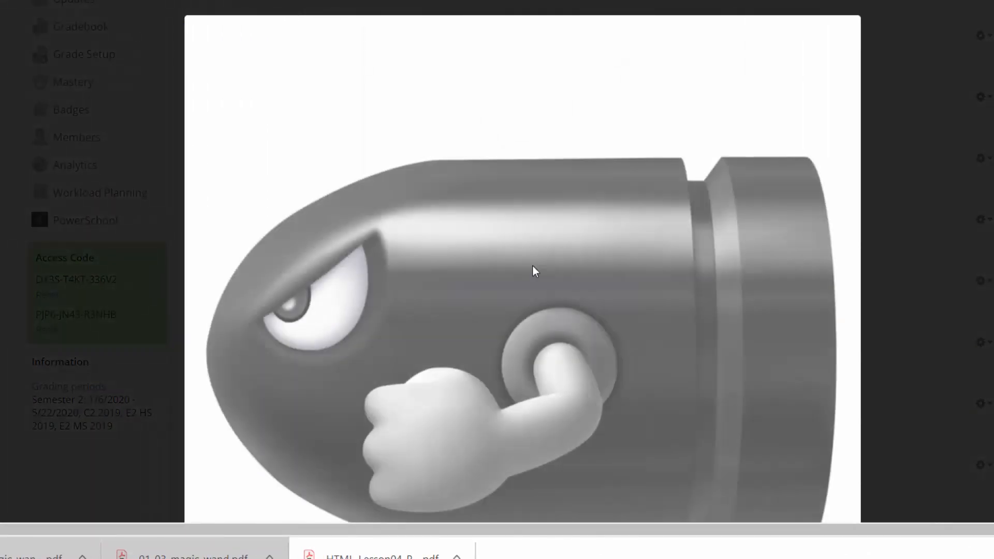
{"action": "scroll", "coordinate": [544, 289], "scroll_direction": "down", "scroll_amount": 2}
{"action": "scroll", "coordinate": [543, 290], "scroll_direction": "down", "scroll_amount": 5}
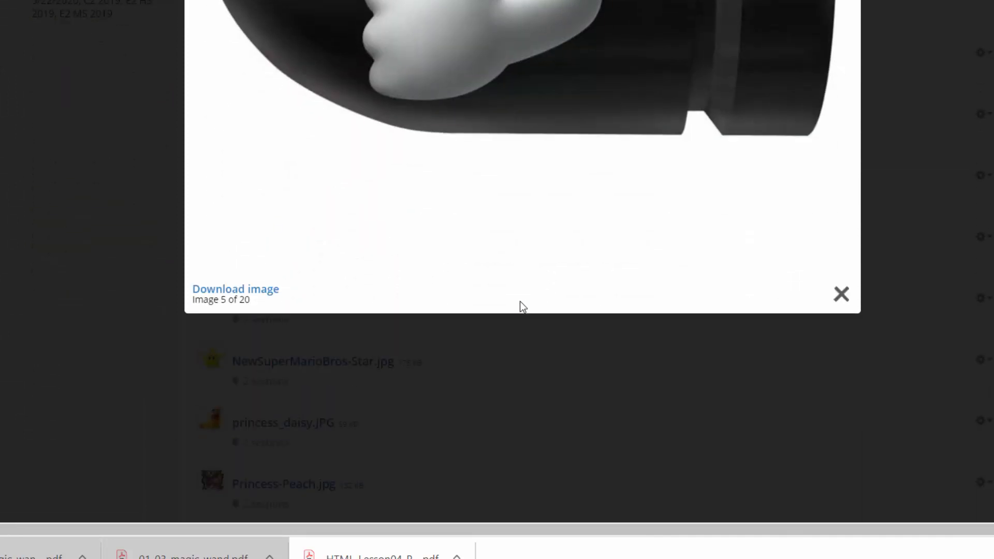
{"action": "left_click", "coordinate": [266, 290]}
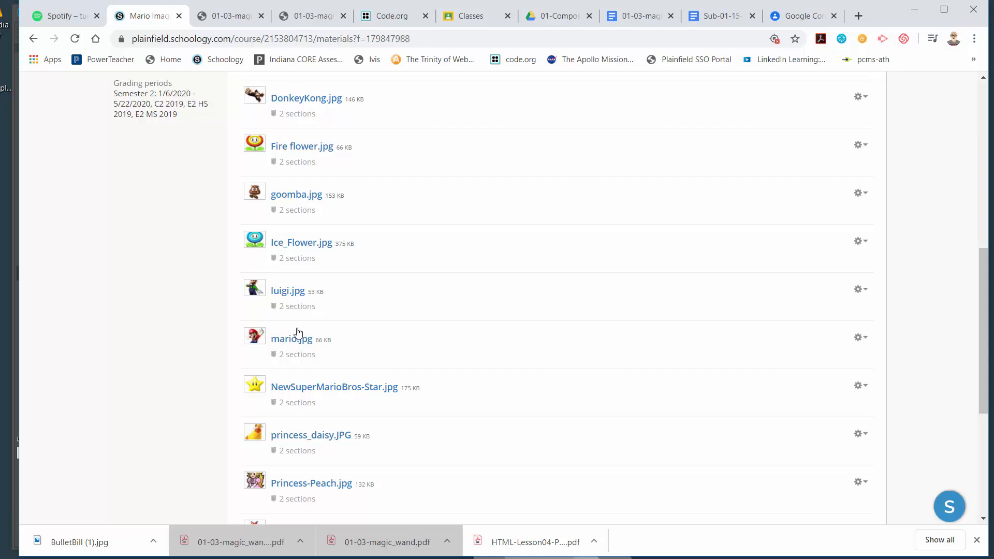
{"action": "left_click", "coordinate": [254, 147]}
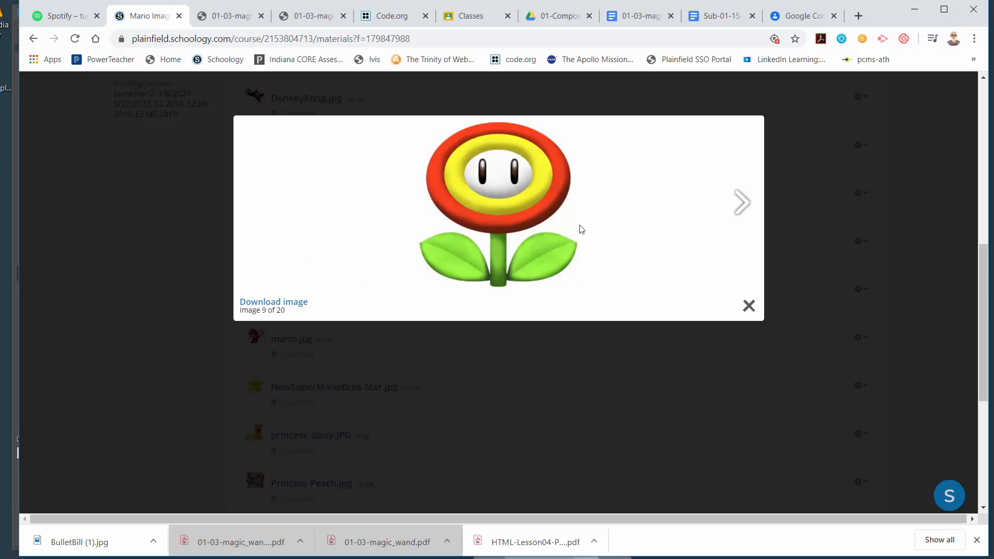
{"action": "left_click", "coordinate": [287, 305]}
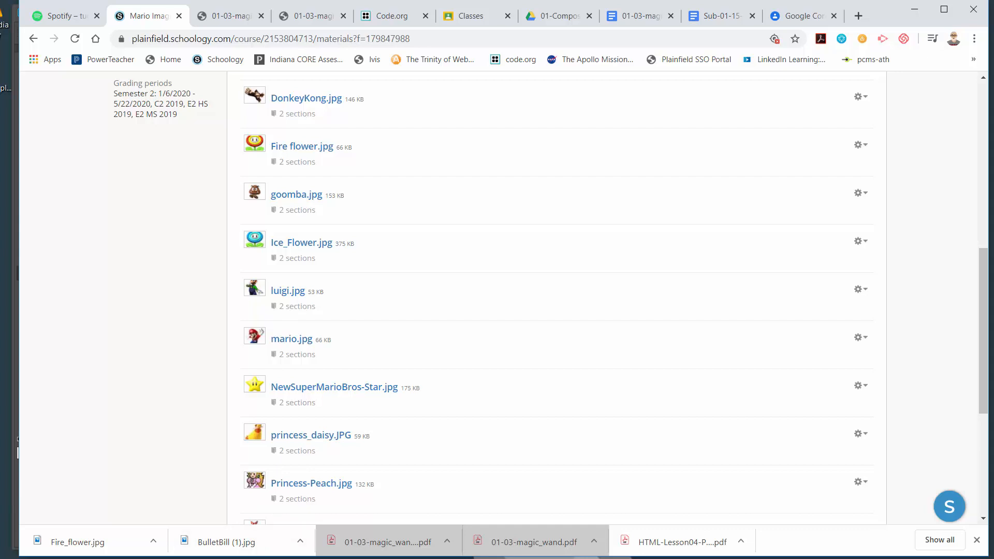
Step: Switch back to Photoshop and open BulletBill.jpg from the Downloads folder
{"action": "mouse_move", "coordinate": [206, 558]}
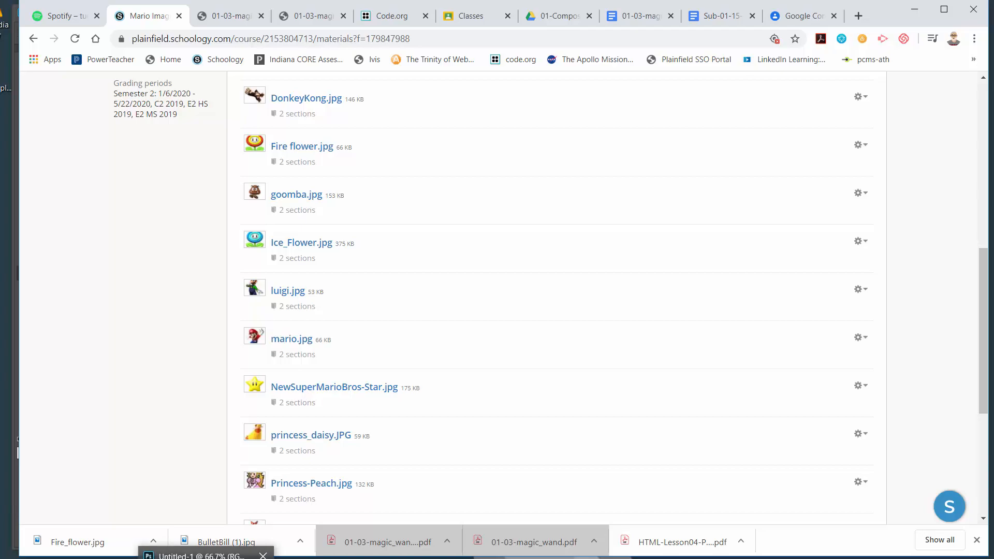
{"action": "left_click", "coordinate": [207, 556]}
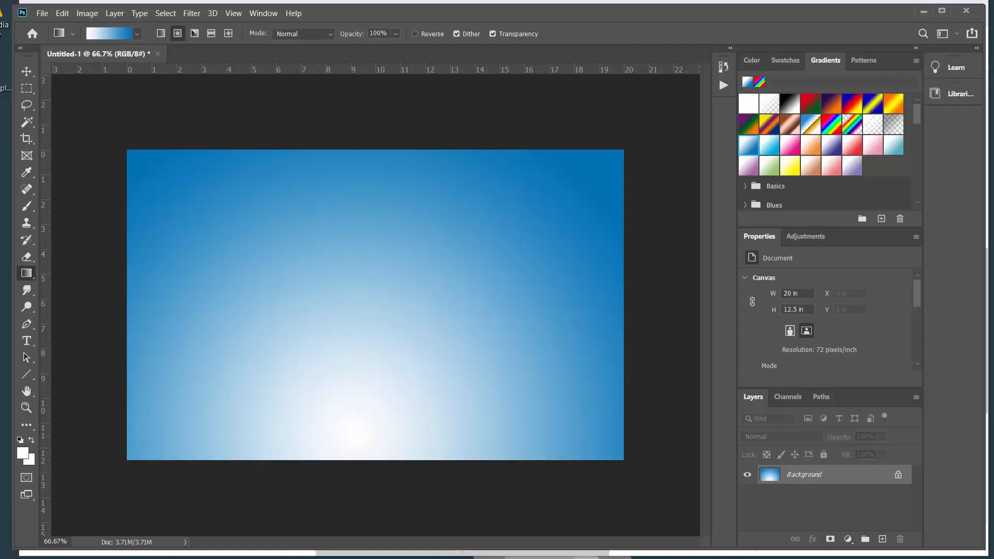
{"action": "left_click", "coordinate": [42, 13]}
{"action": "left_click", "coordinate": [51, 38]}
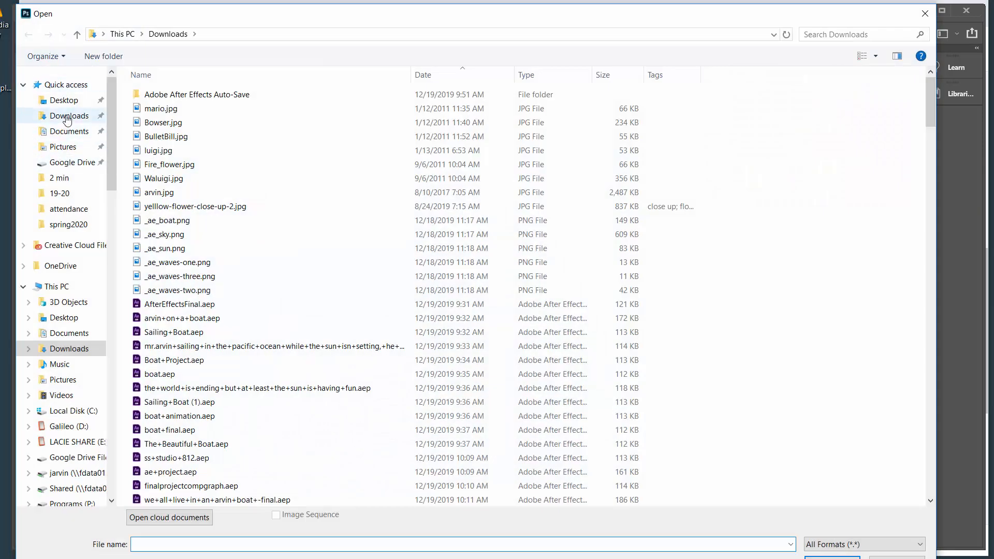
{"action": "left_click", "coordinate": [67, 117]}
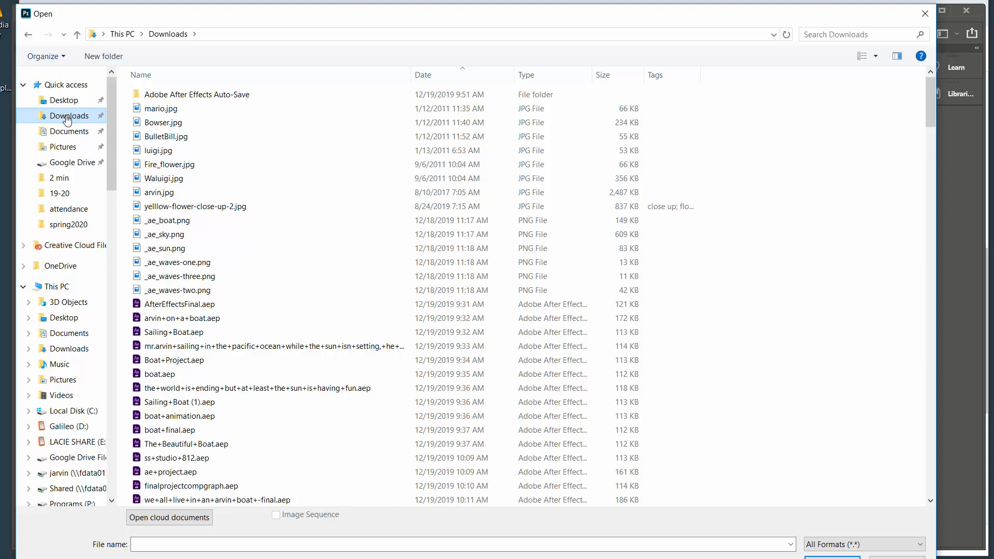
{"action": "left_click", "coordinate": [156, 138]}
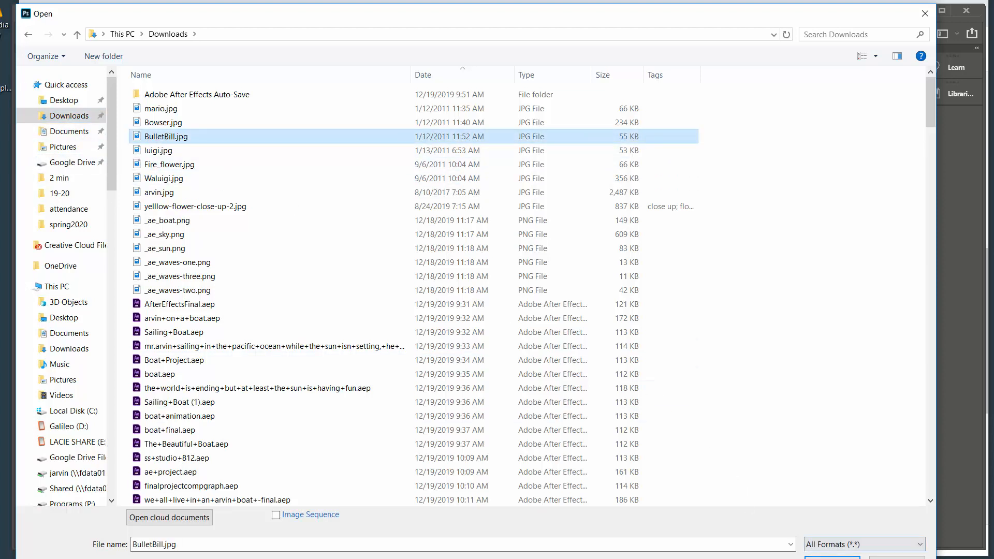
{"action": "left_click", "coordinate": [832, 557]}
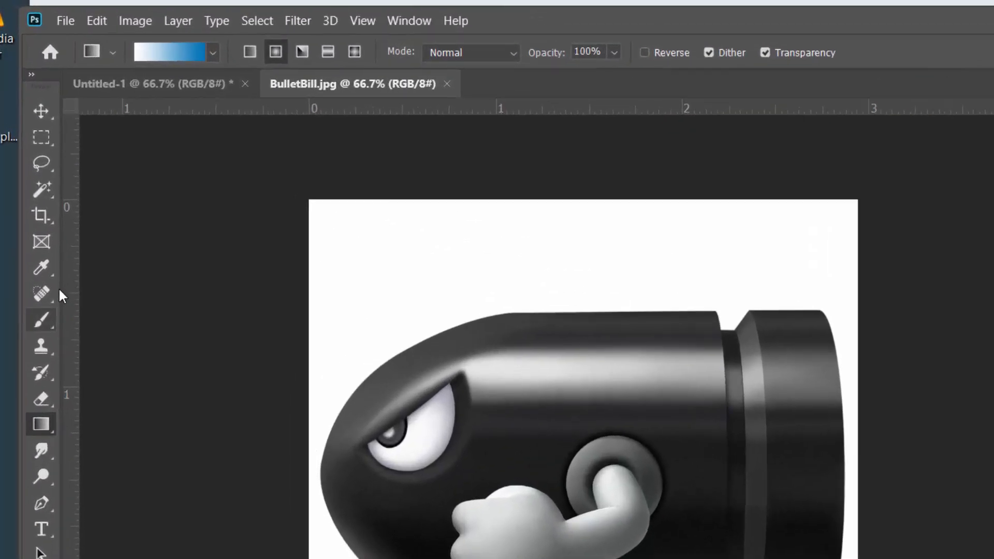
Step: Activate the Magic Wand tool for the BulletBill.jpg document
{"action": "left_click", "coordinate": [43, 268]}
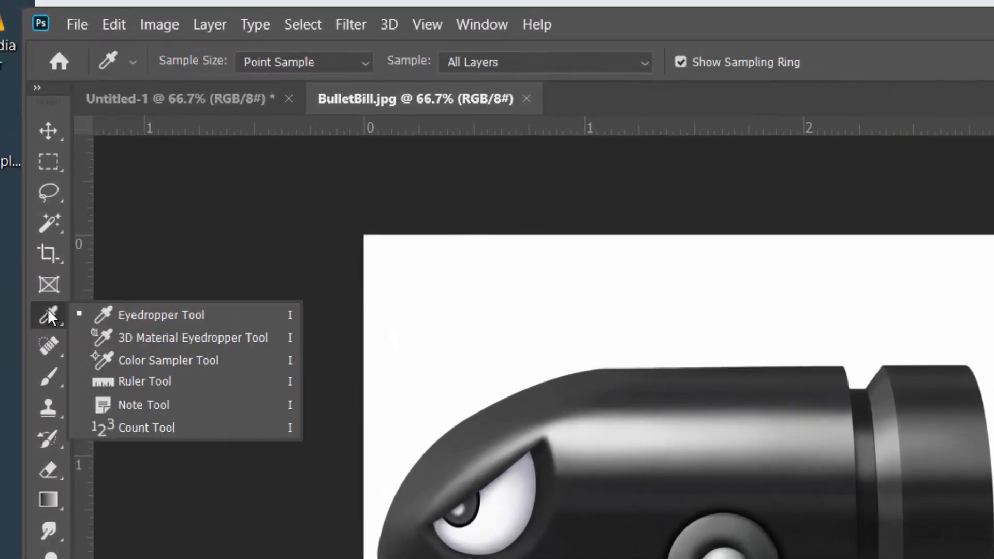
{"action": "left_click", "coordinate": [52, 220]}
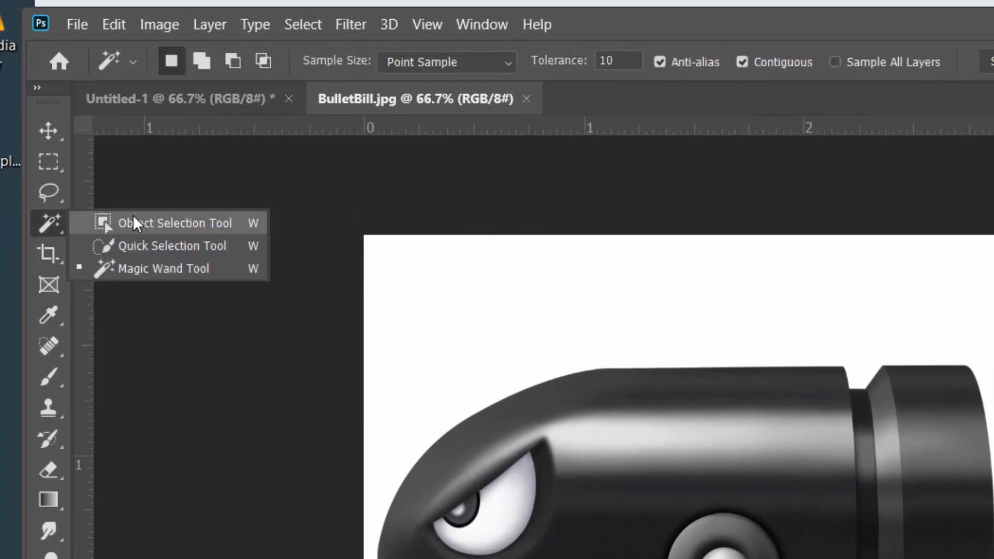
{"action": "left_click", "coordinate": [134, 247]}
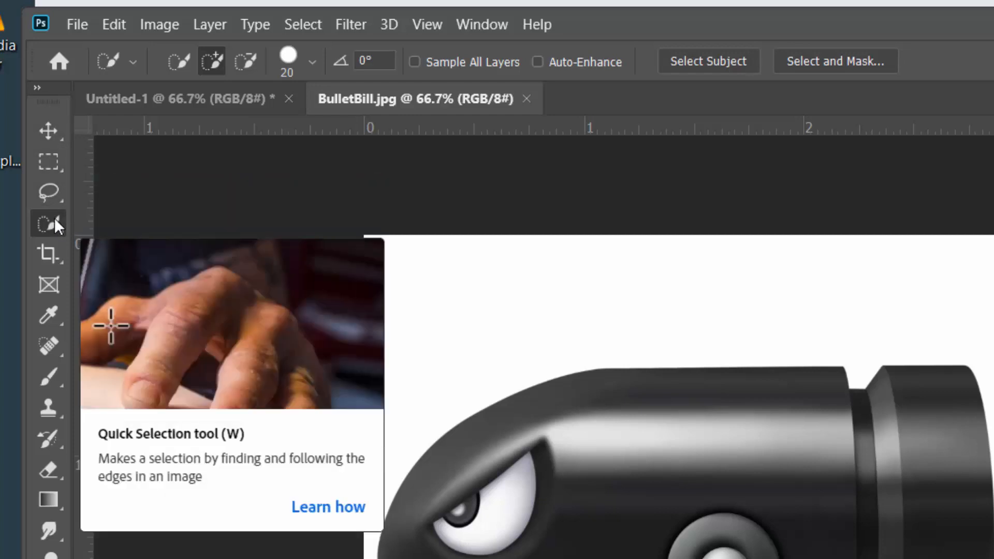
{"action": "right_click", "coordinate": [54, 220]}
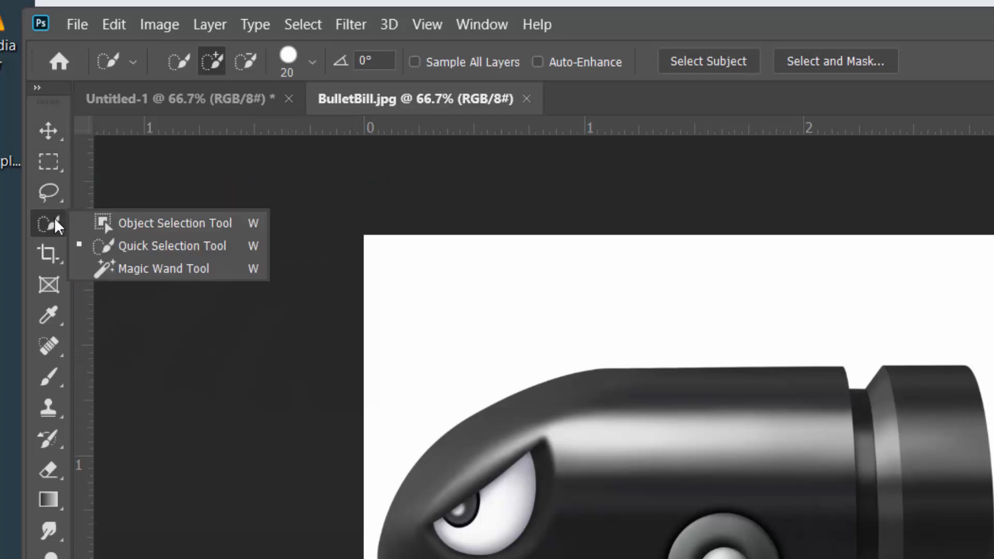
{"action": "left_click", "coordinate": [128, 270]}
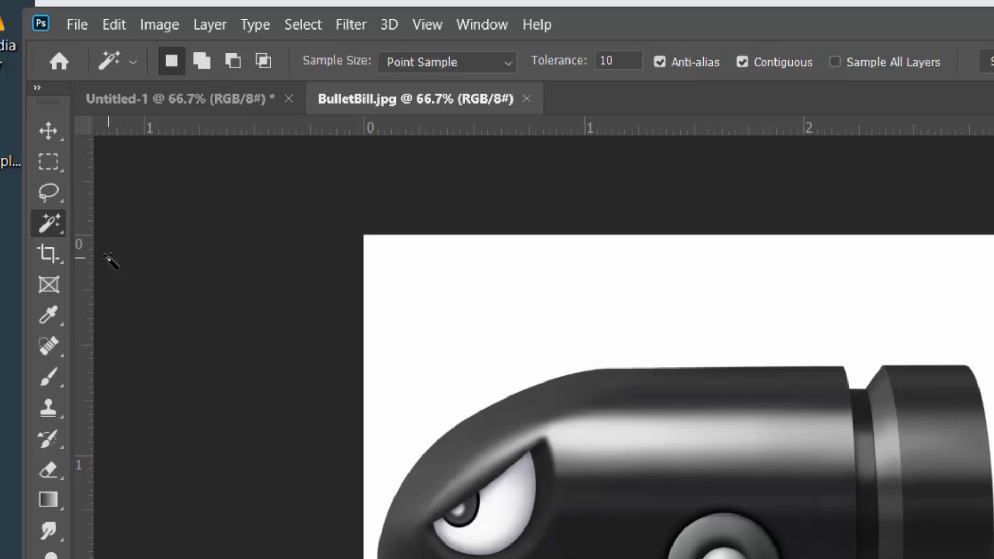
Step: Set the Magic Wand tolerance to 10 and select the white background around Bullet Bill
{"action": "left_click", "coordinate": [627, 62]}
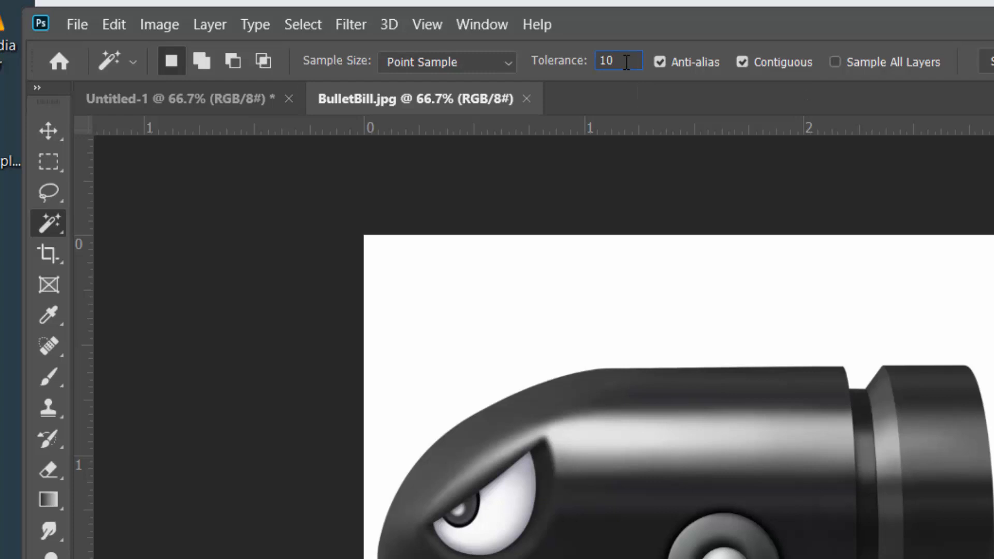
{"action": "key", "text": "BackSpace"}
{"action": "key", "text": "BackSpace"}
{"action": "type", "text": "32"}
{"action": "key", "text": "BackSpace"}
{"action": "key", "text": "BackSpace"}
{"action": "type", "text": "10"}
{"action": "left_click", "coordinate": [581, 329]}
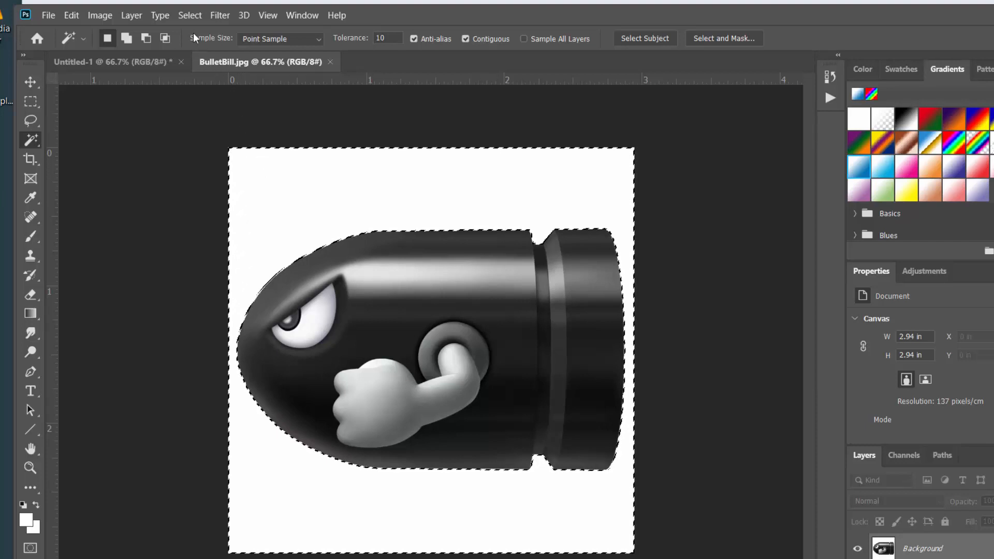
Step: Invert the selection to Bullet Bill and copy the character into the Untitled-1 gradient document
{"action": "left_click", "coordinate": [189, 15]}
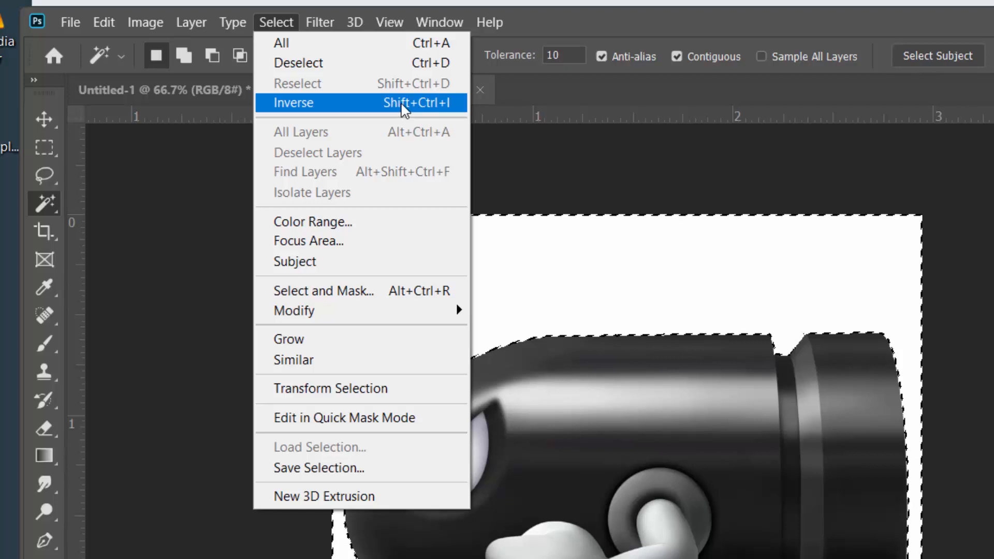
{"action": "left_click", "coordinate": [403, 105]}
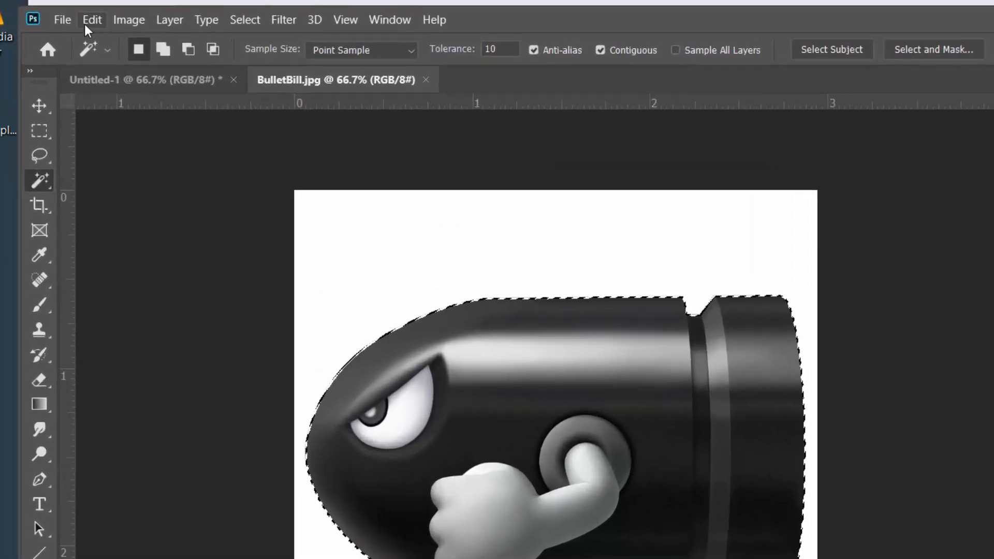
{"action": "left_click", "coordinate": [64, 15]}
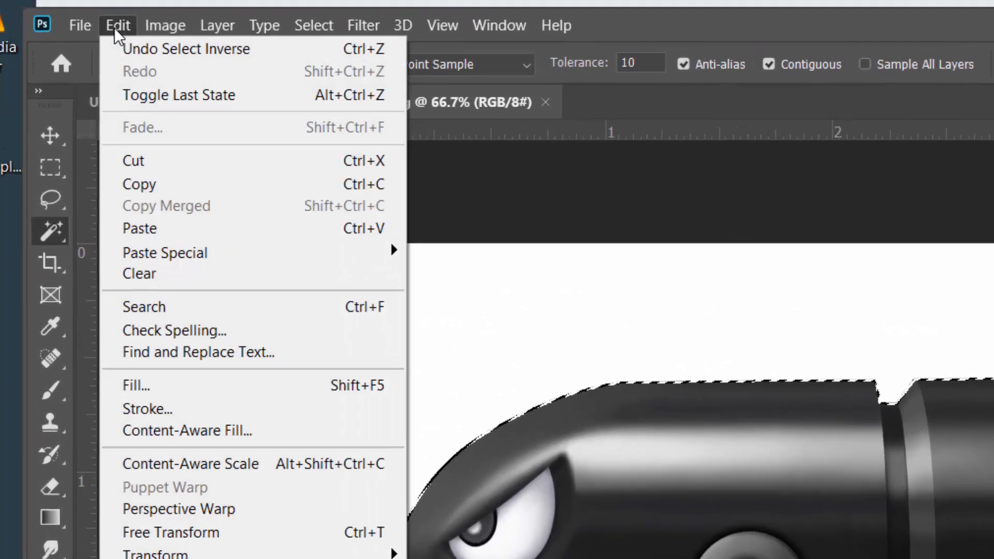
{"action": "left_click", "coordinate": [163, 184]}
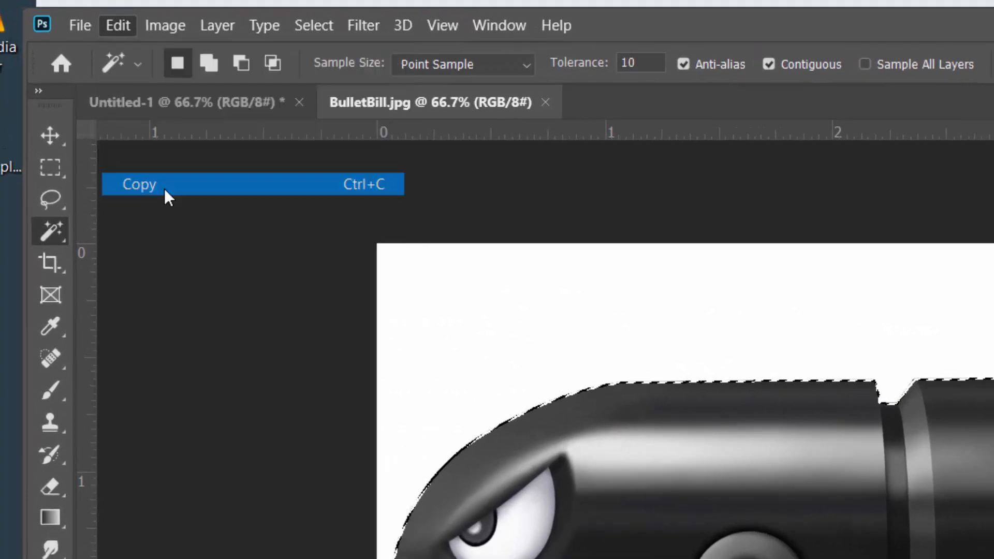
{"action": "left_click", "coordinate": [170, 102]}
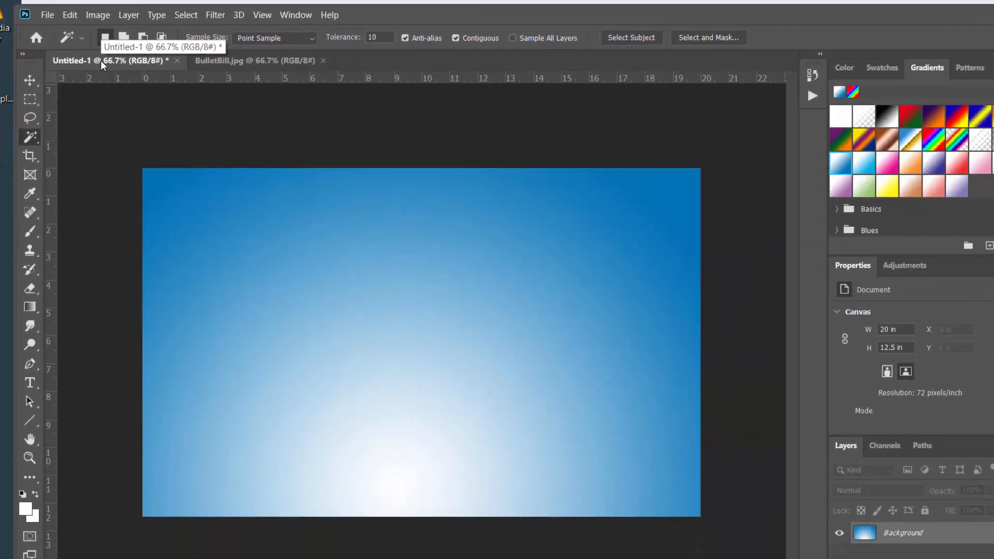
{"action": "left_click", "coordinate": [72, 16]}
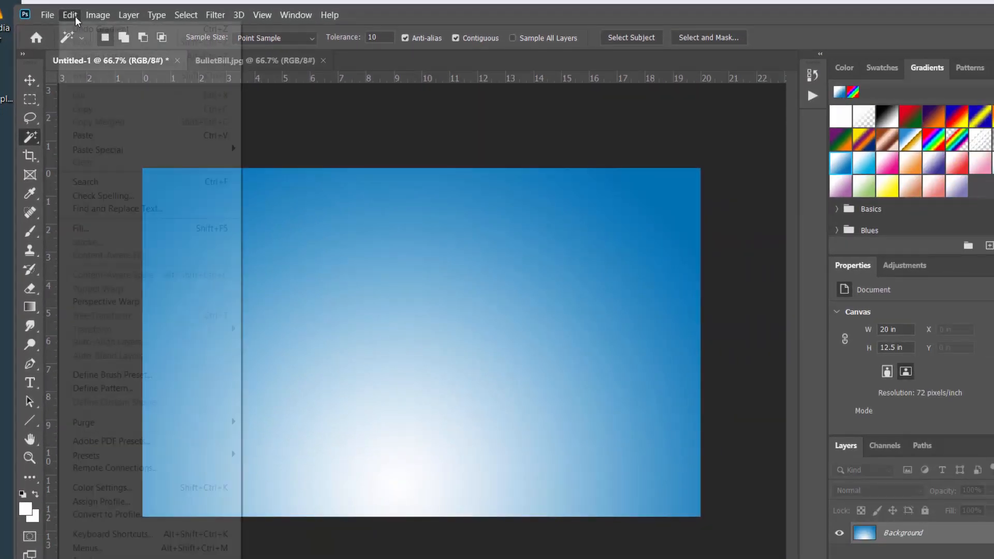
{"action": "left_click", "coordinate": [82, 137]}
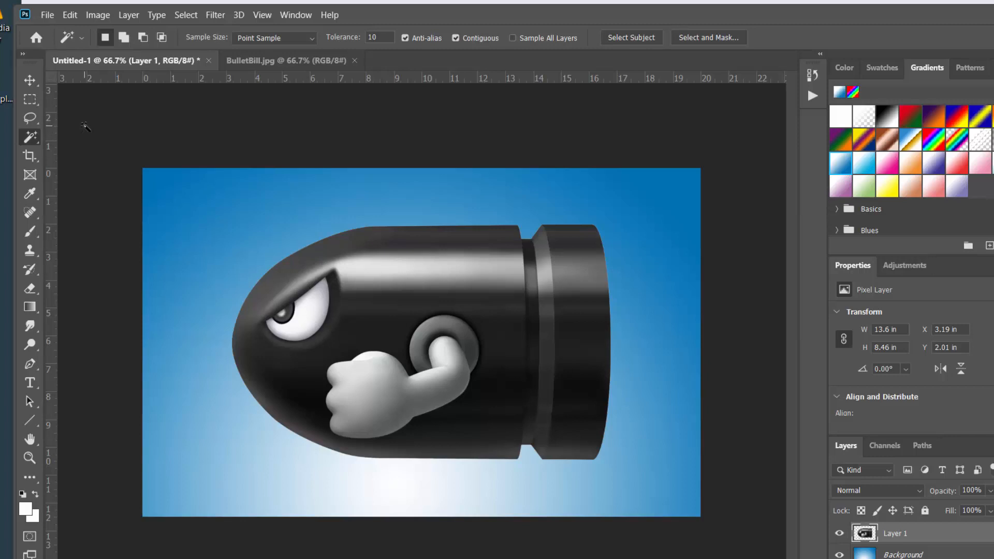
Step: Scale the pasted Bullet Bill to about 56% and place it in the canvas's lower-right corner
{"action": "key", "text": "ctrl+t"}
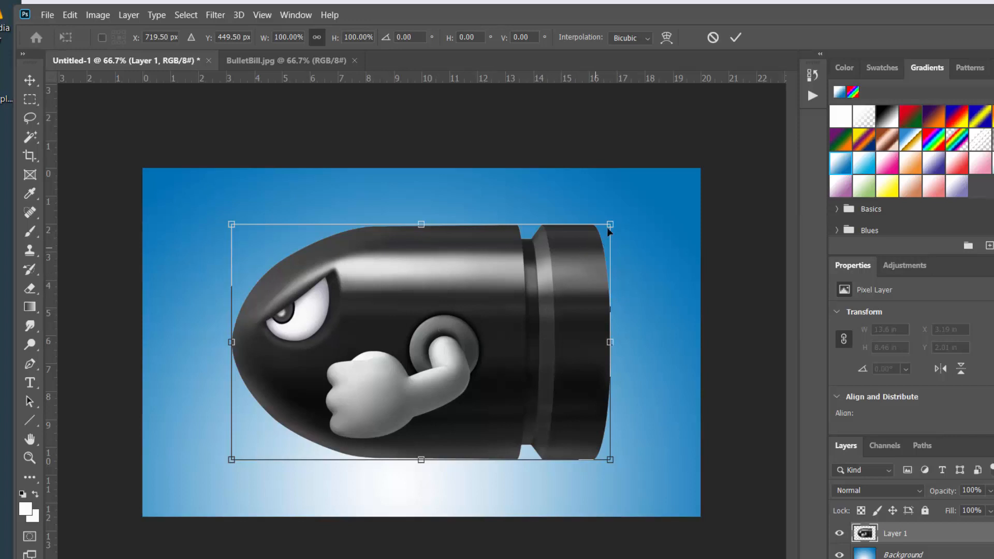
{"action": "left_click_drag", "start_coordinate": [610, 225], "coordinate": [444, 329]}
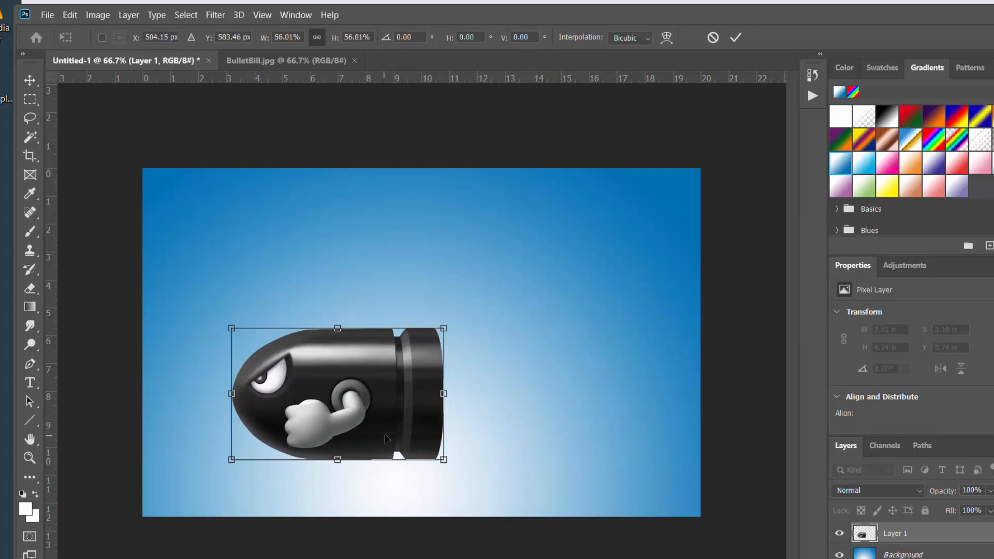
{"action": "left_click_drag", "start_coordinate": [386, 439], "coordinate": [613, 468]}
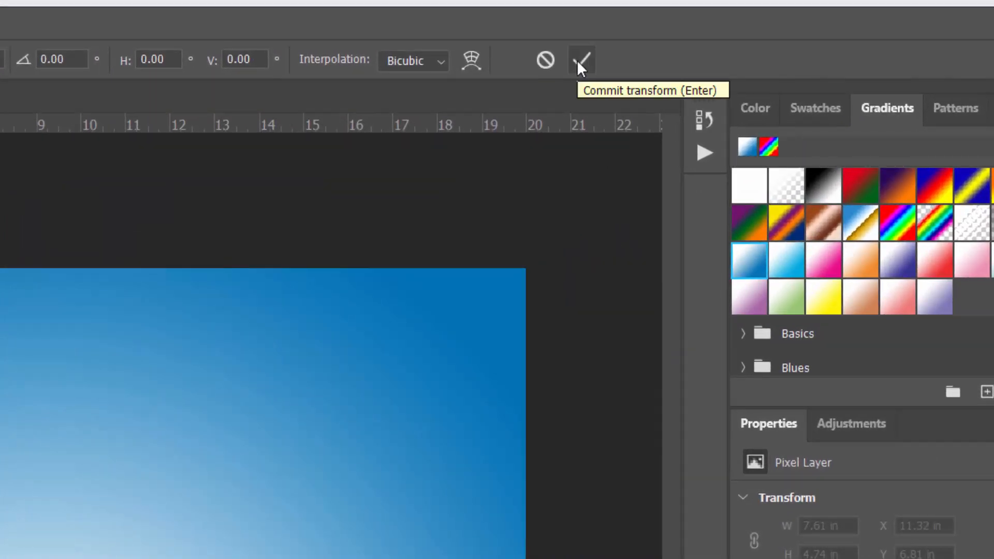
{"action": "left_click", "coordinate": [577, 60]}
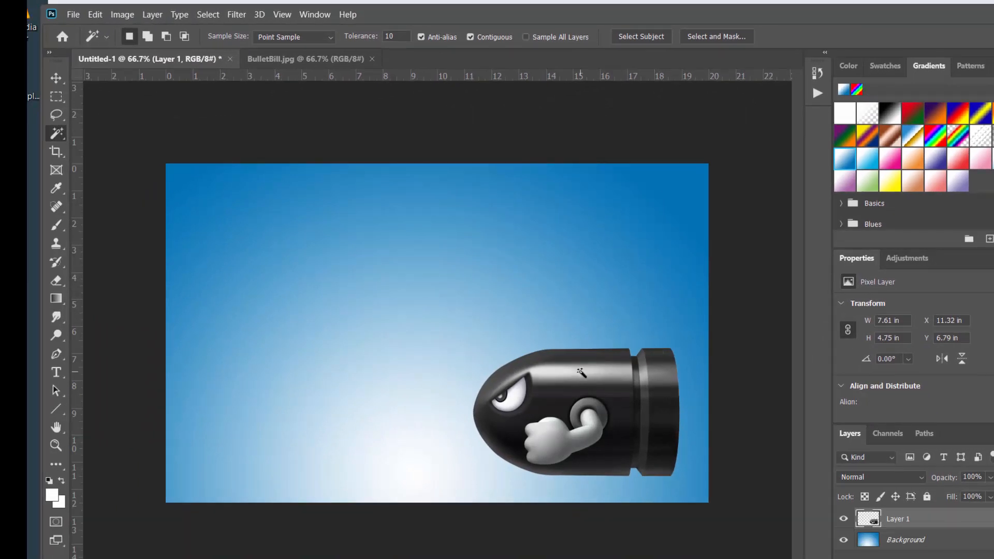
Step: Open mario.jpg from the Downloads folder
{"action": "left_click", "coordinate": [73, 14]}
{"action": "left_click", "coordinate": [83, 41]}
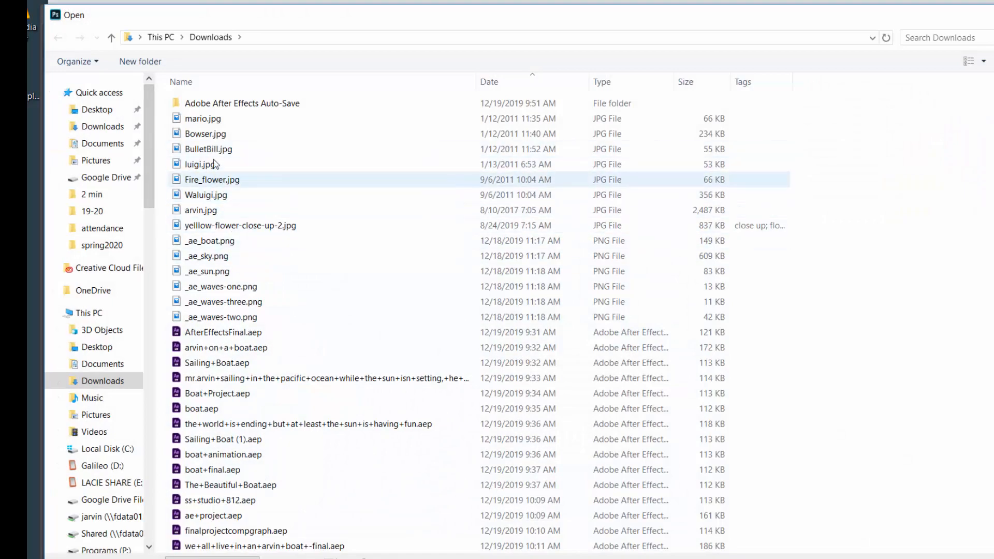
{"action": "left_click", "coordinate": [214, 120]}
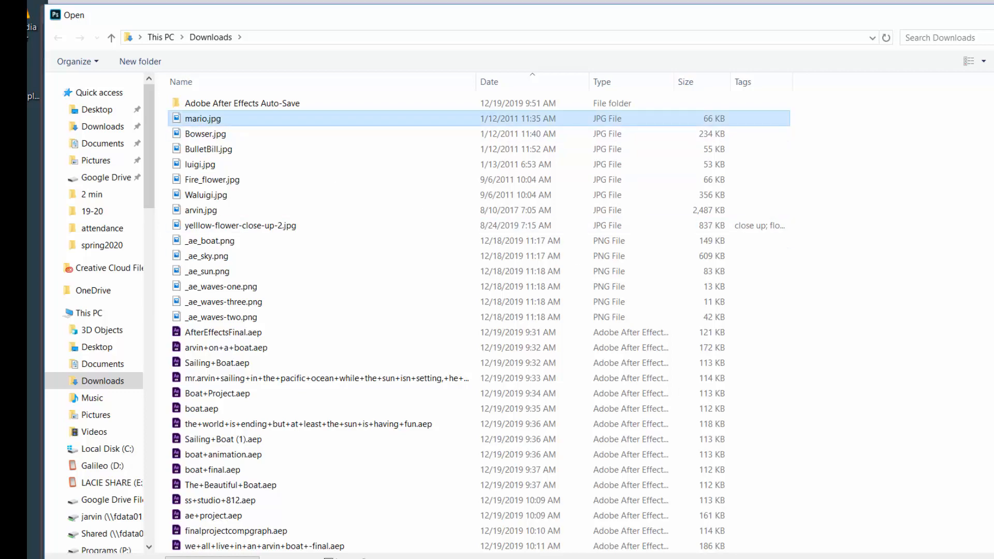
{"action": "key", "text": "Return"}
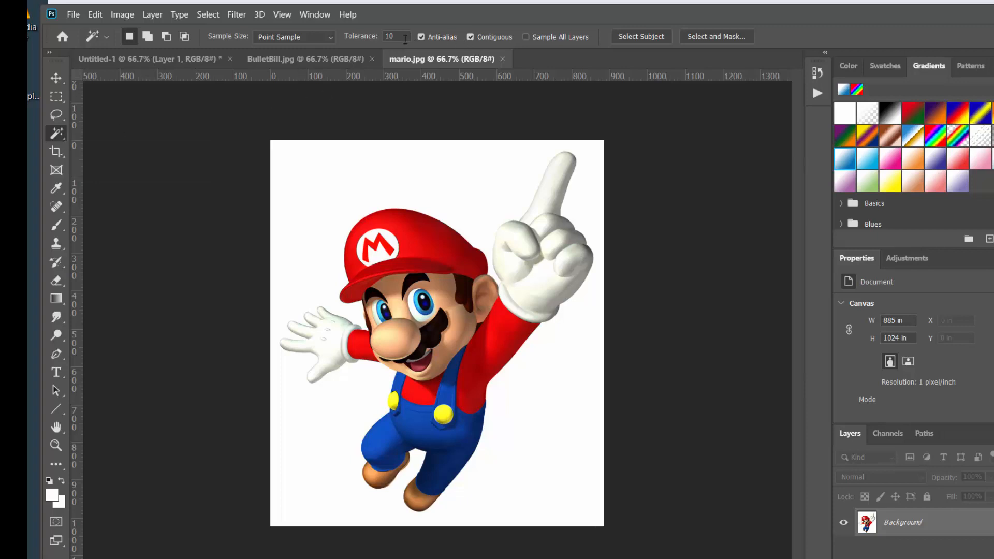
Step: Select the white background around Mario with the Magic Wand and invert the selection to the character
{"action": "left_click", "coordinate": [327, 180]}
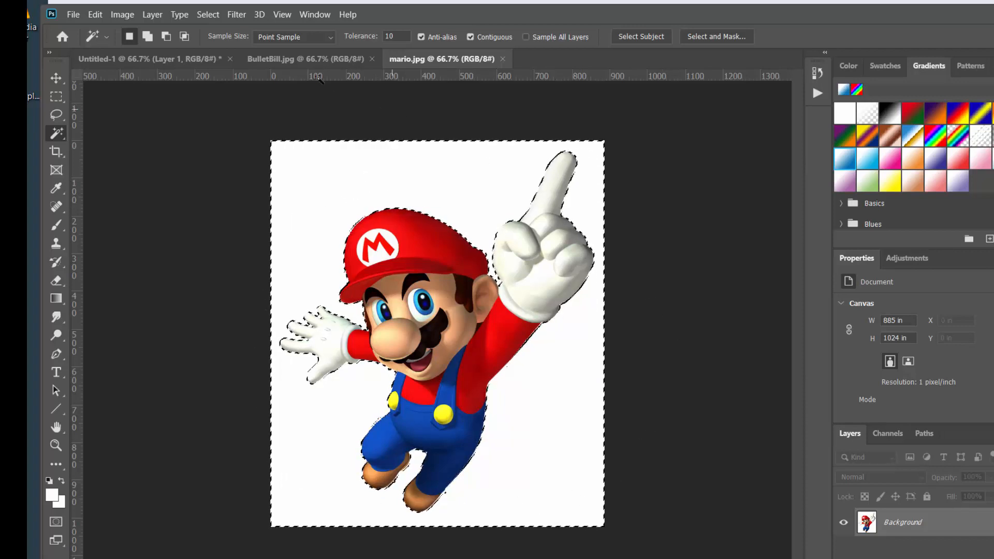
{"action": "left_click", "coordinate": [216, 14]}
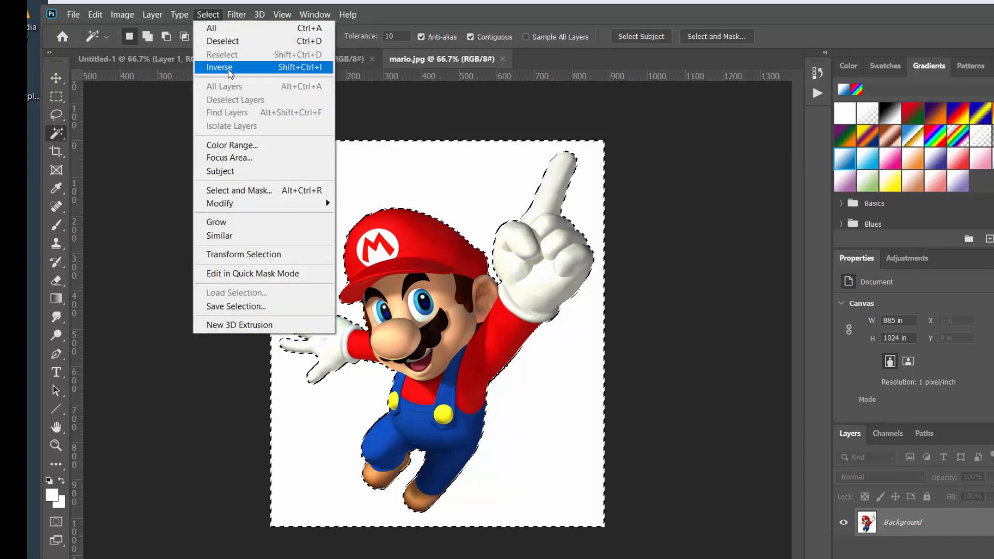
{"action": "left_click", "coordinate": [229, 71]}
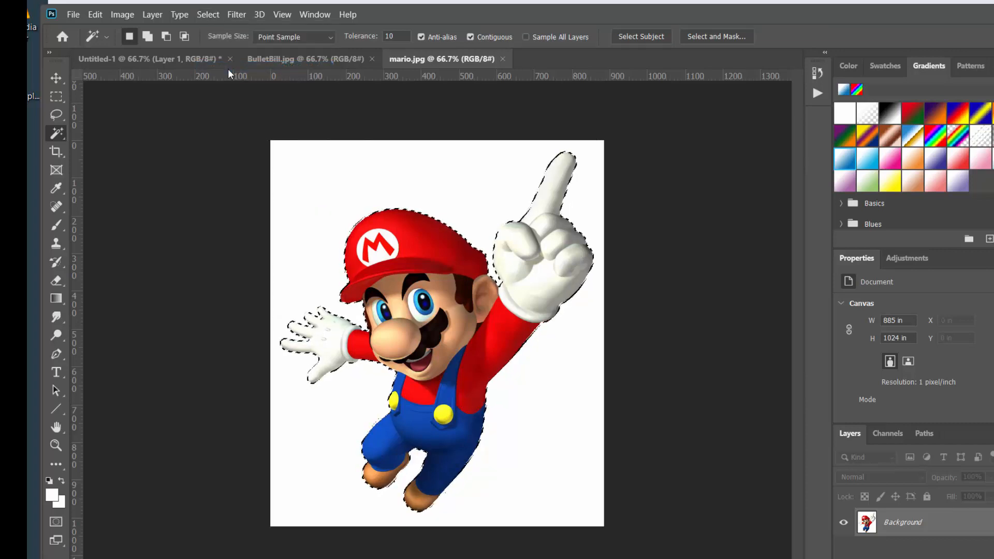
Step: Copy the selected Mario and paste him into the Untitled-1 document with Bullet Bill
{"action": "left_click", "coordinate": [99, 15]}
{"action": "left_click", "coordinate": [119, 108]}
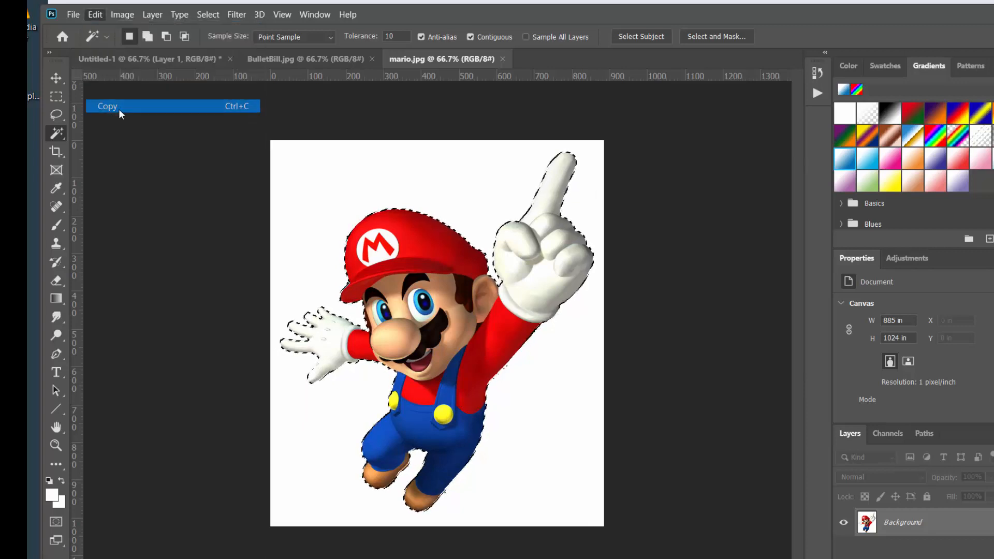
{"action": "left_click", "coordinate": [117, 64]}
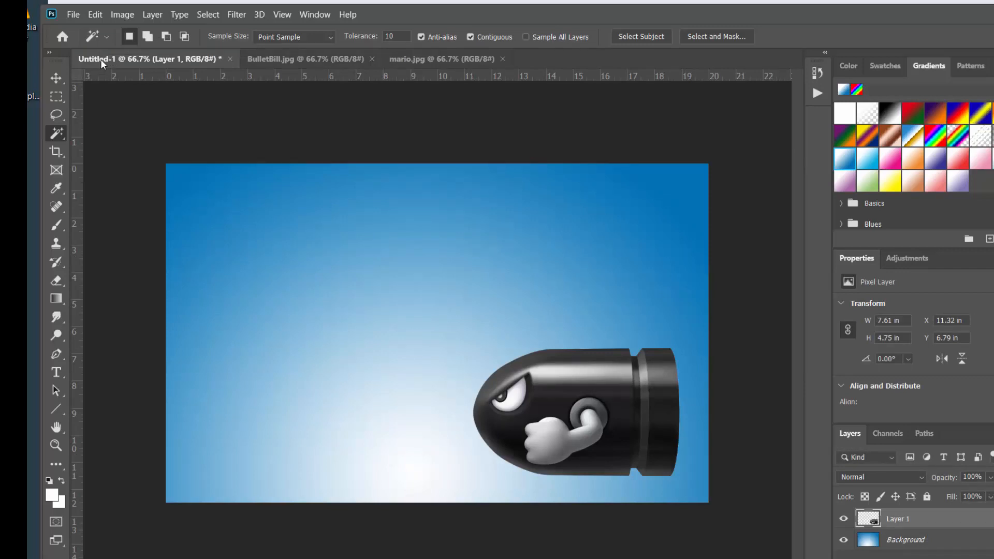
{"action": "left_click", "coordinate": [99, 14]}
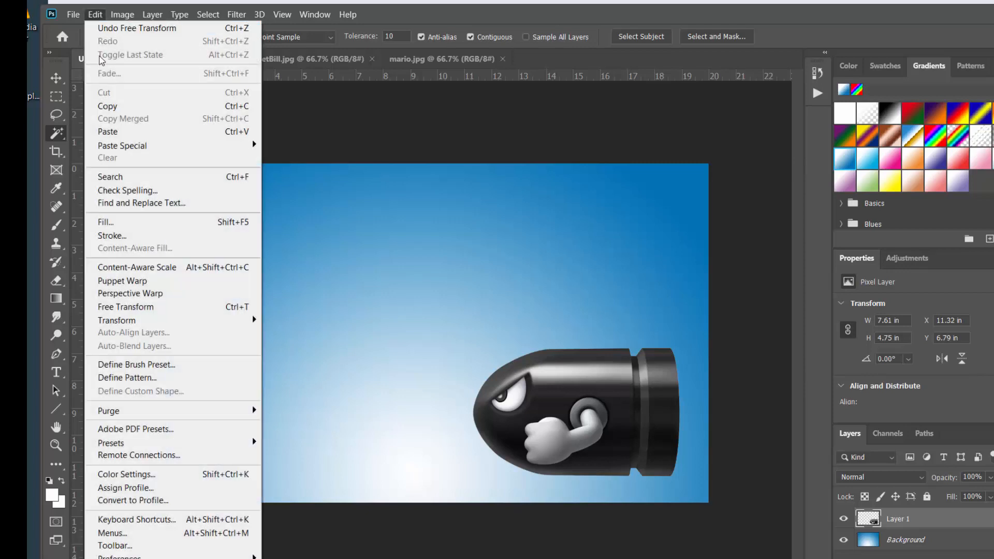
{"action": "left_click", "coordinate": [108, 133]}
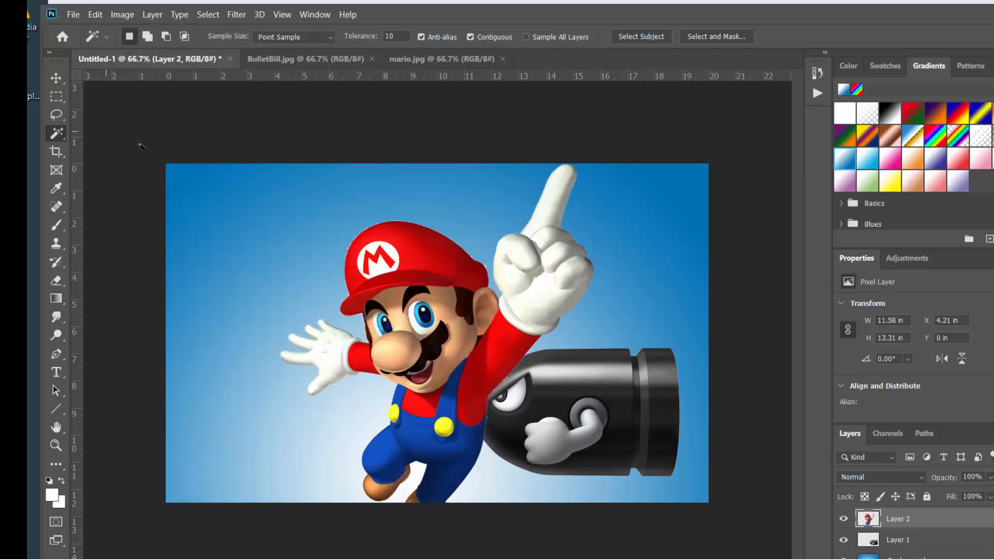
Step: Scale the pasted Mario to about 50% and place him in the canvas's lower-left corner
{"action": "key", "text": "ctrl+t"}
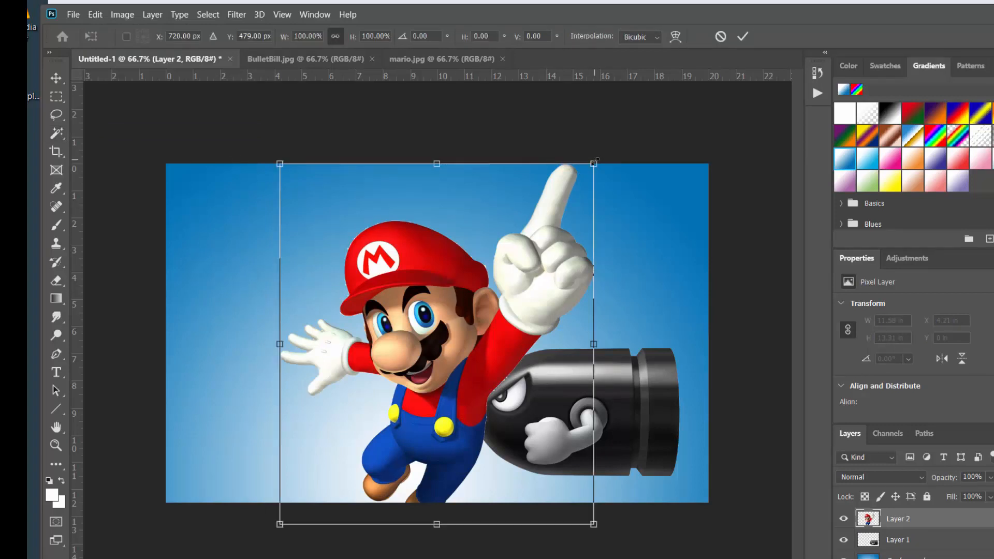
{"action": "left_click_drag", "start_coordinate": [595, 162], "coordinate": [463, 314]}
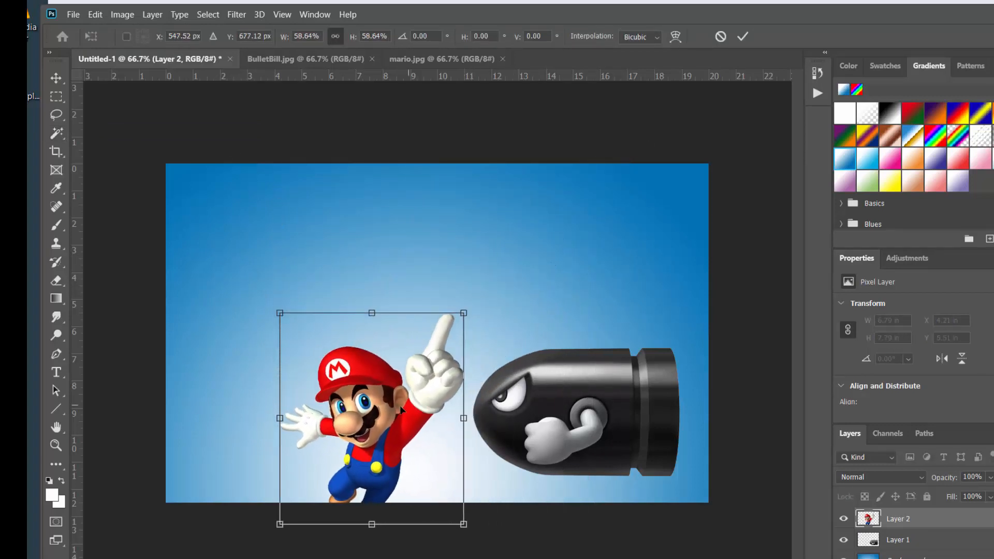
{"action": "left_click_drag", "start_coordinate": [402, 411], "coordinate": [290, 371]}
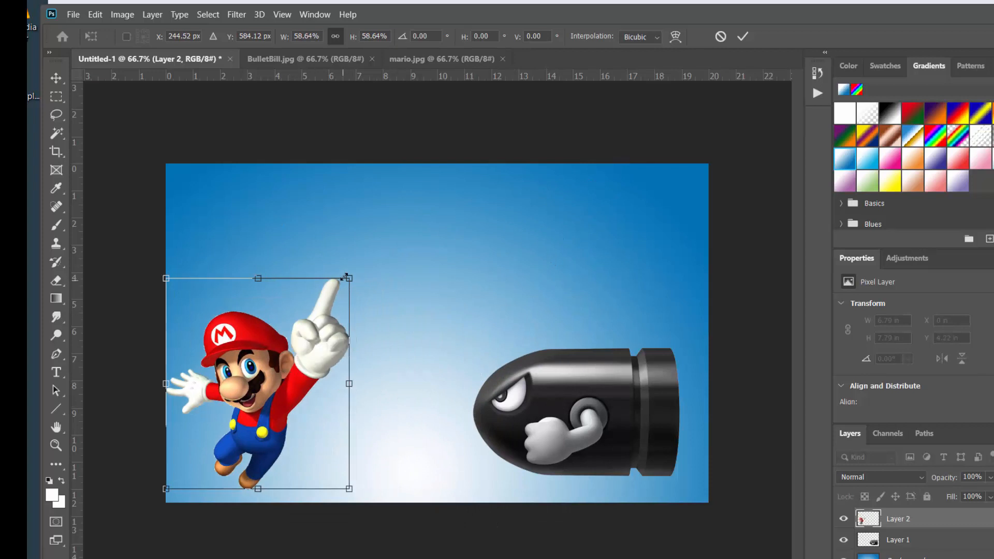
{"action": "left_click_drag", "start_coordinate": [349, 277], "coordinate": [325, 309]}
{"action": "left_click_drag", "start_coordinate": [248, 375], "coordinate": [263, 377]}
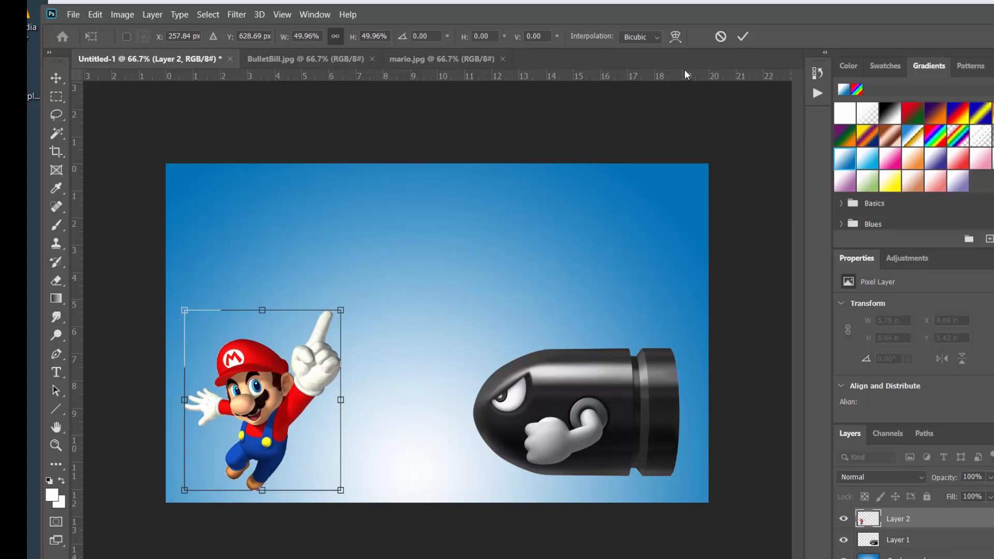
{"action": "left_click", "coordinate": [741, 37]}
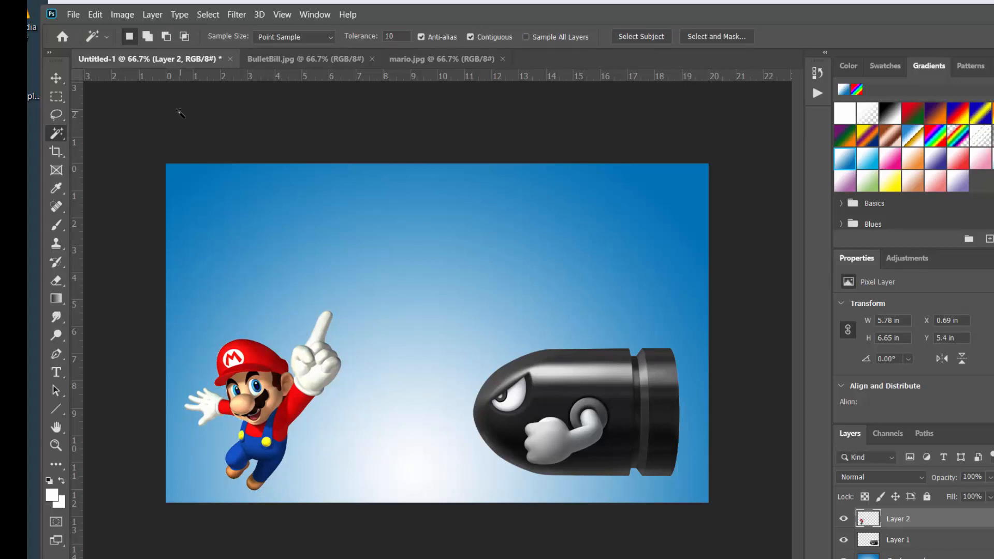
Step: Open Waluigi.jpg from the Downloads folder
{"action": "left_click", "coordinate": [75, 15]}
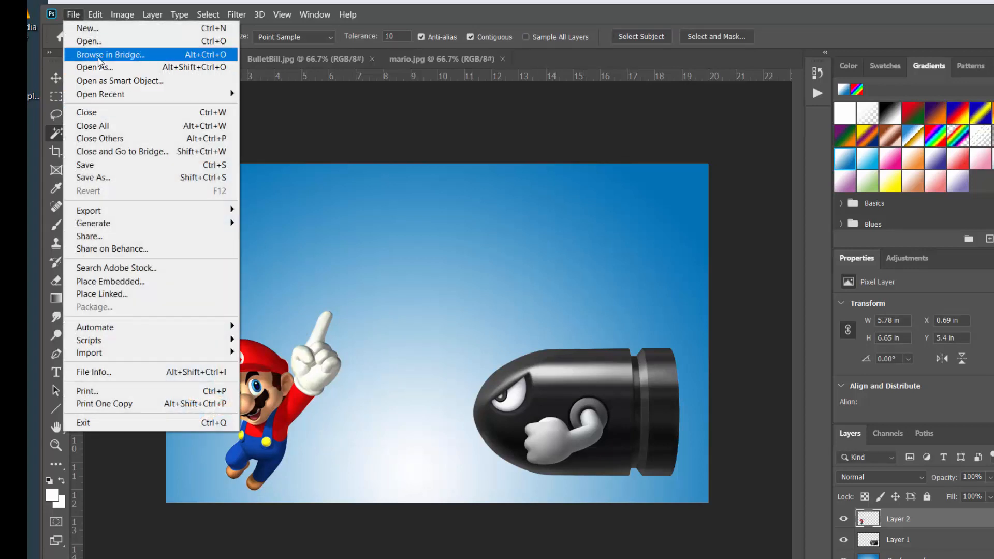
{"action": "left_click", "coordinate": [85, 38]}
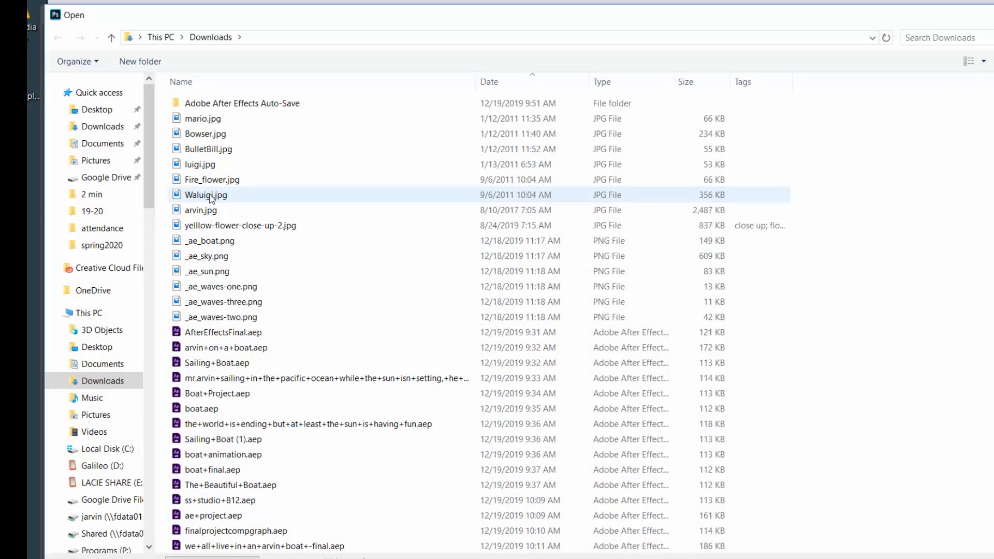
{"action": "double_click", "coordinate": [218, 196]}
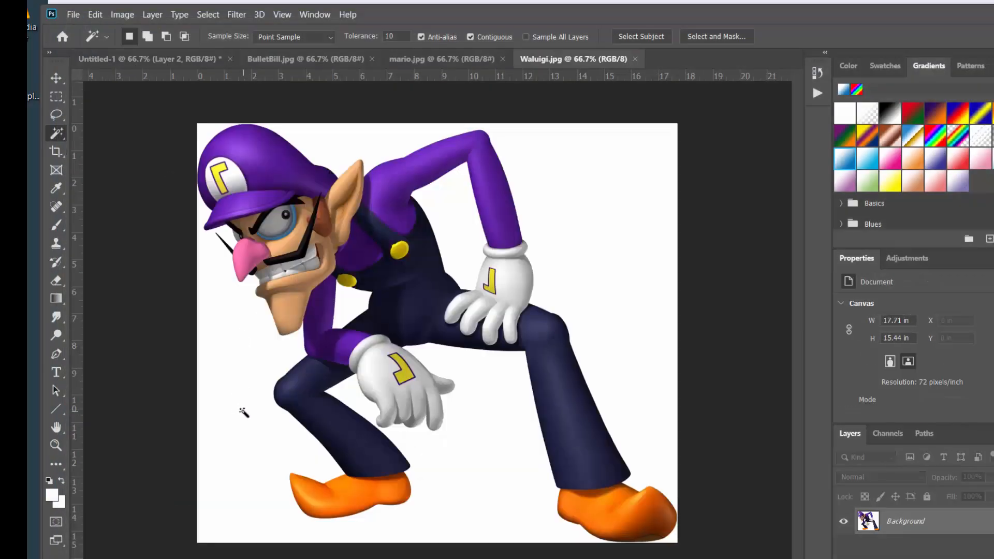
Step: Select the white background around Waluigi and in the gaps inside his arms with the Magic Wand, and invert the selection to the character
{"action": "left_click", "coordinate": [585, 207]}
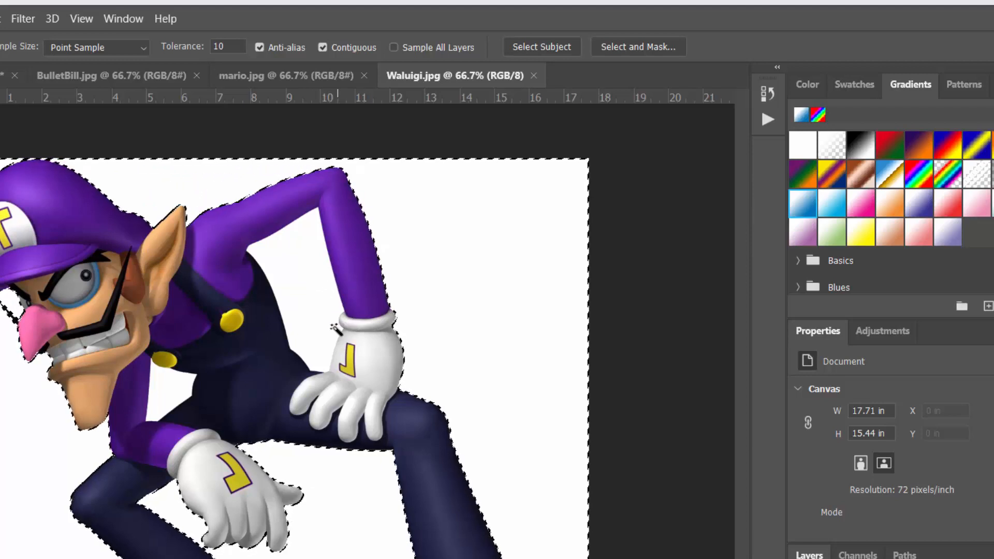
{"action": "left_click", "coordinate": [300, 271]}
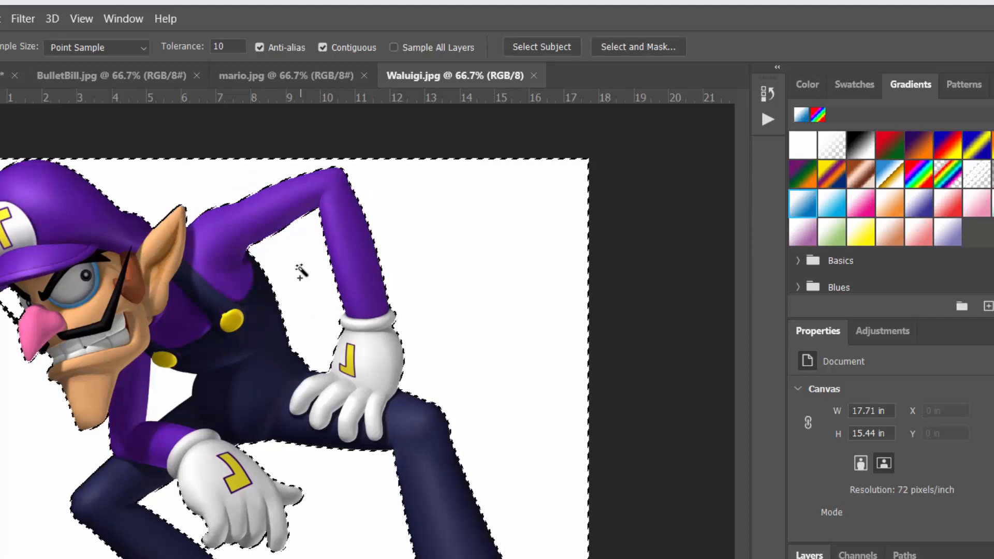
{"action": "left_click", "coordinate": [168, 397]}
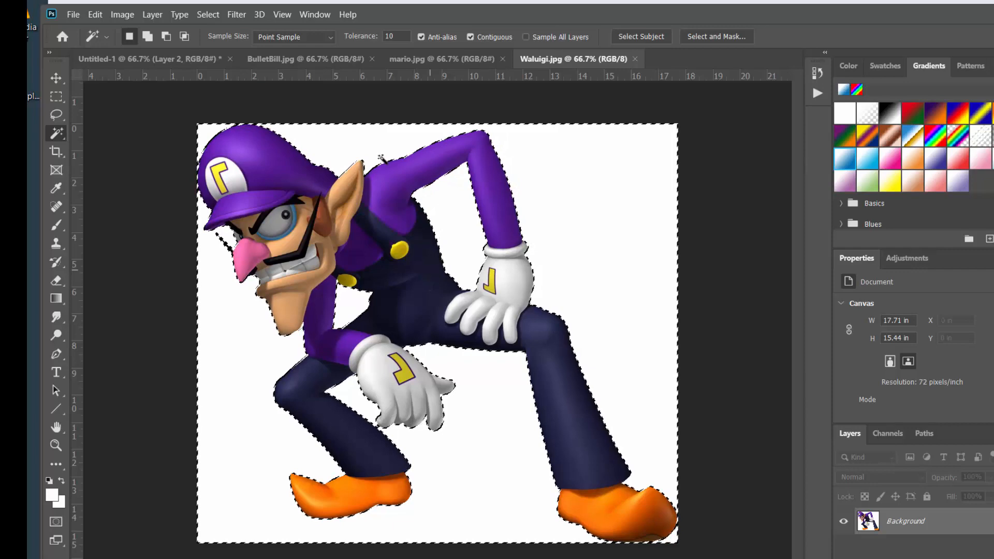
{"action": "left_click", "coordinate": [208, 16]}
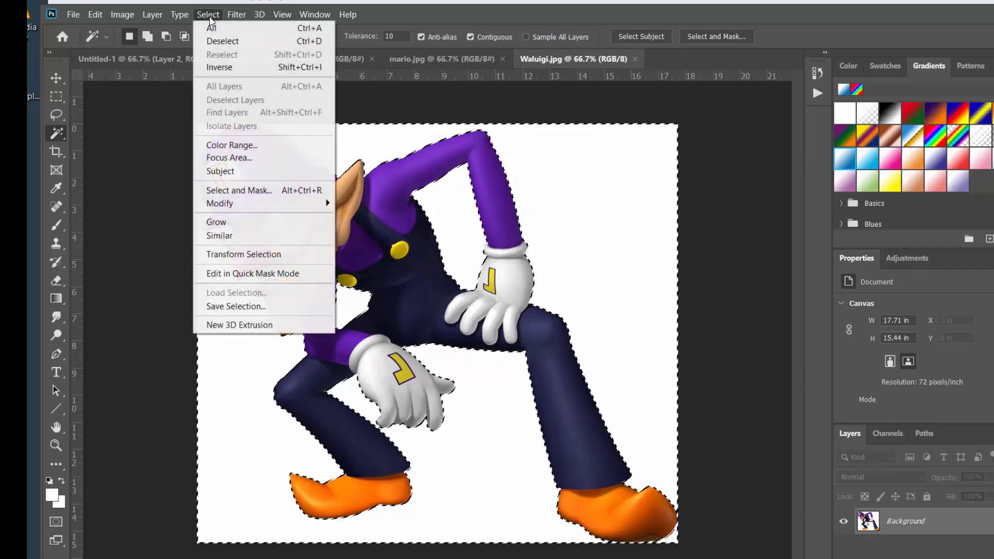
{"action": "left_click", "coordinate": [231, 68]}
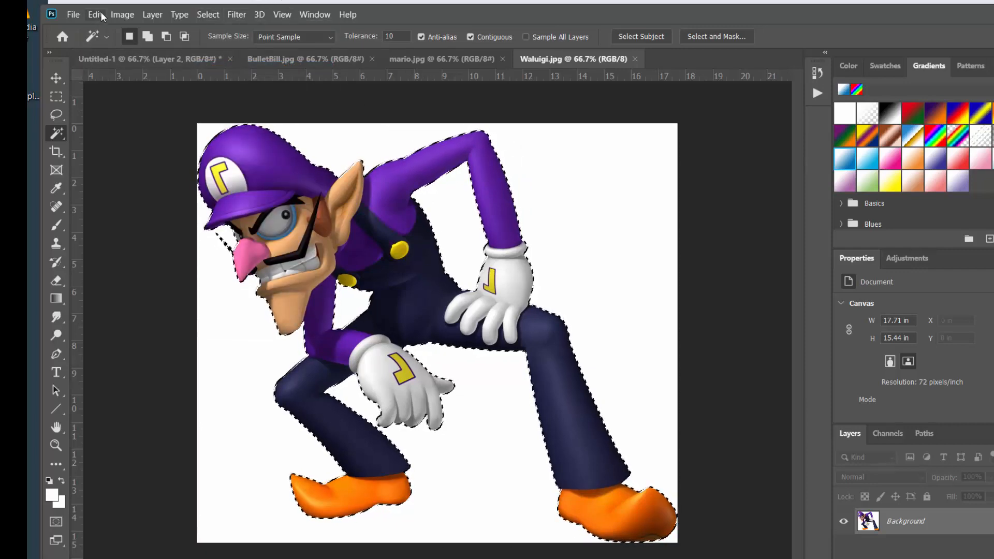
Step: Copy the selected Waluigi and paste him into the Untitled-1 collage document
{"action": "left_click", "coordinate": [101, 15]}
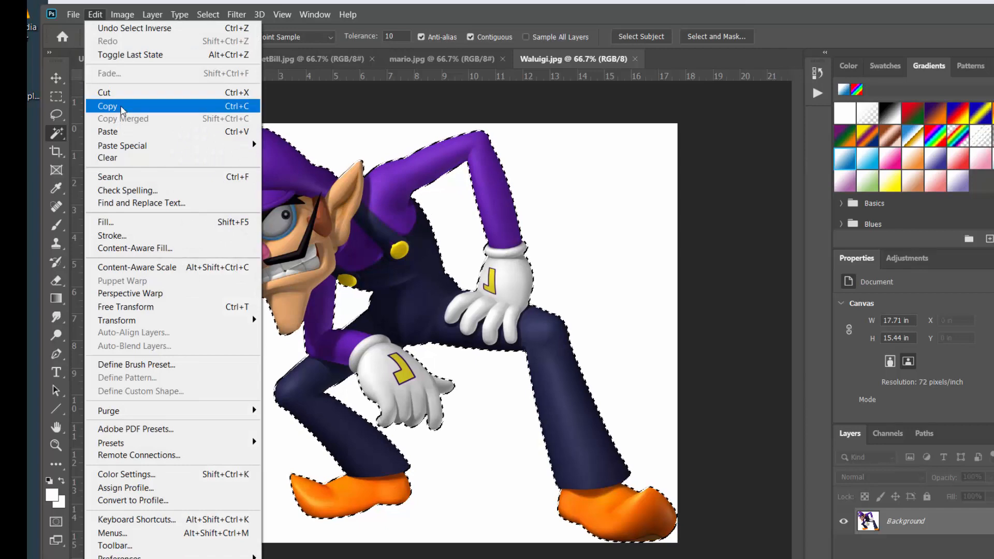
{"action": "left_click", "coordinate": [120, 106]}
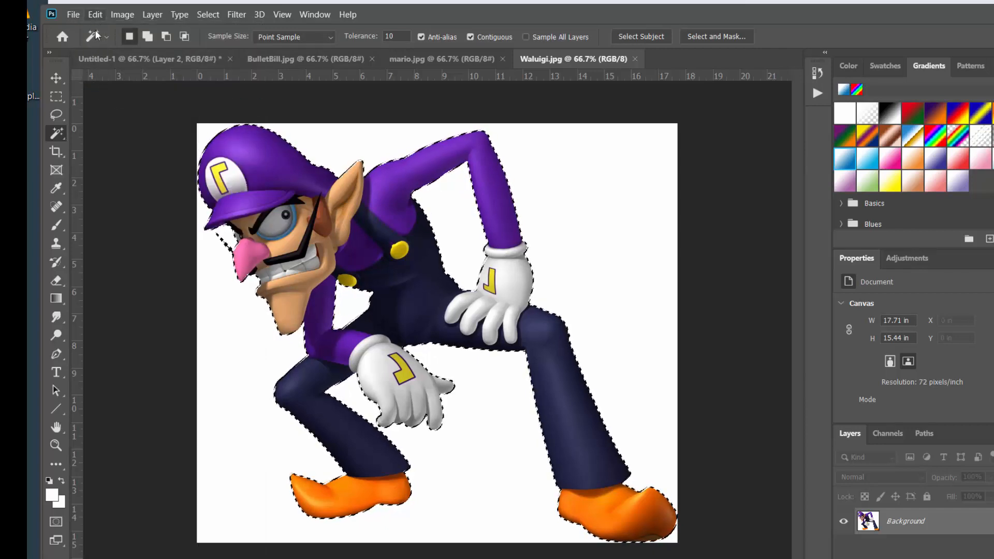
{"action": "left_click", "coordinate": [104, 58]}
{"action": "left_click", "coordinate": [95, 15]}
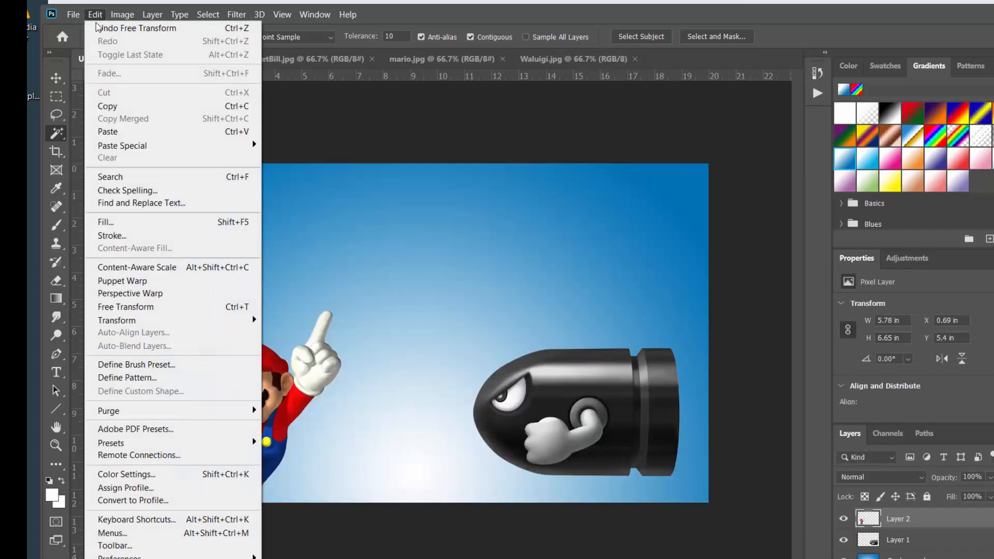
{"action": "left_click", "coordinate": [117, 133]}
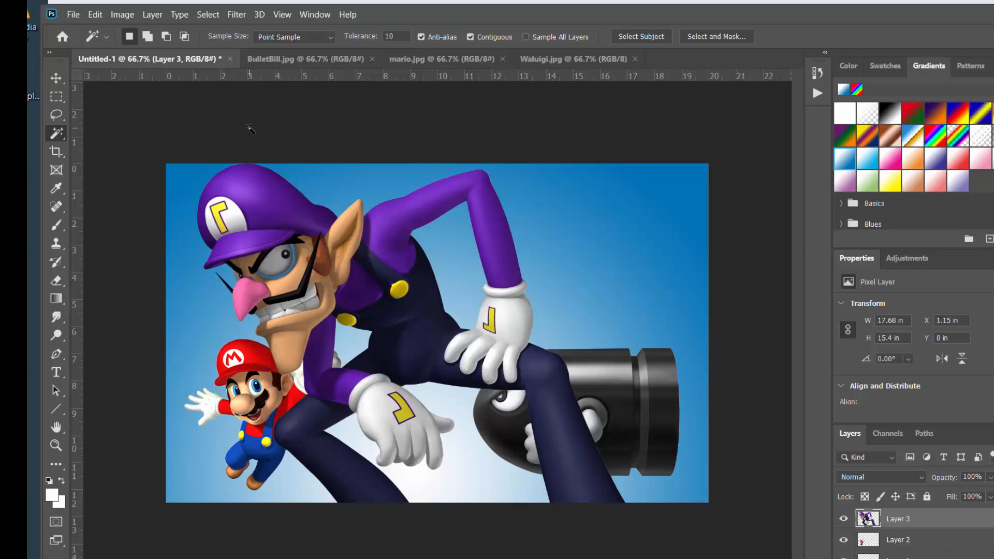
Step: Scale the pasted Waluigi to about 56% and place him at the canvas's upper middle, with one foot on Bullet Bill
{"action": "key", "text": "ctrl+t"}
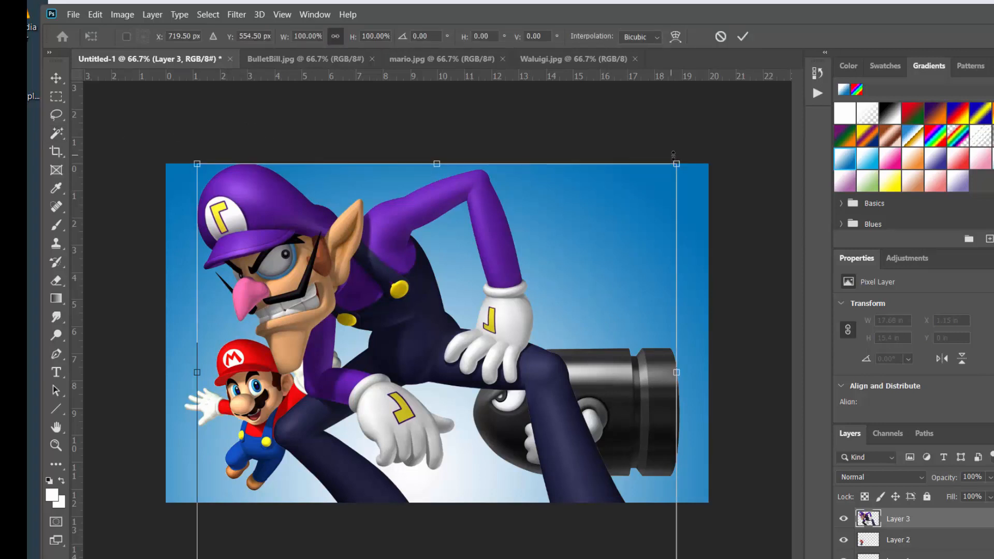
{"action": "left_click_drag", "start_coordinate": [676, 163], "coordinate": [468, 347]}
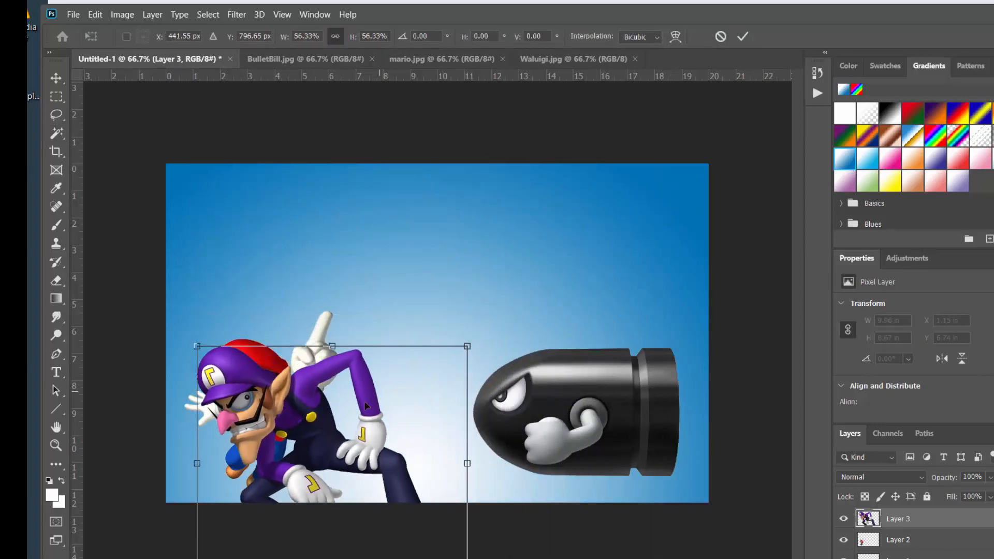
{"action": "left_click_drag", "start_coordinate": [329, 366], "coordinate": [418, 249]}
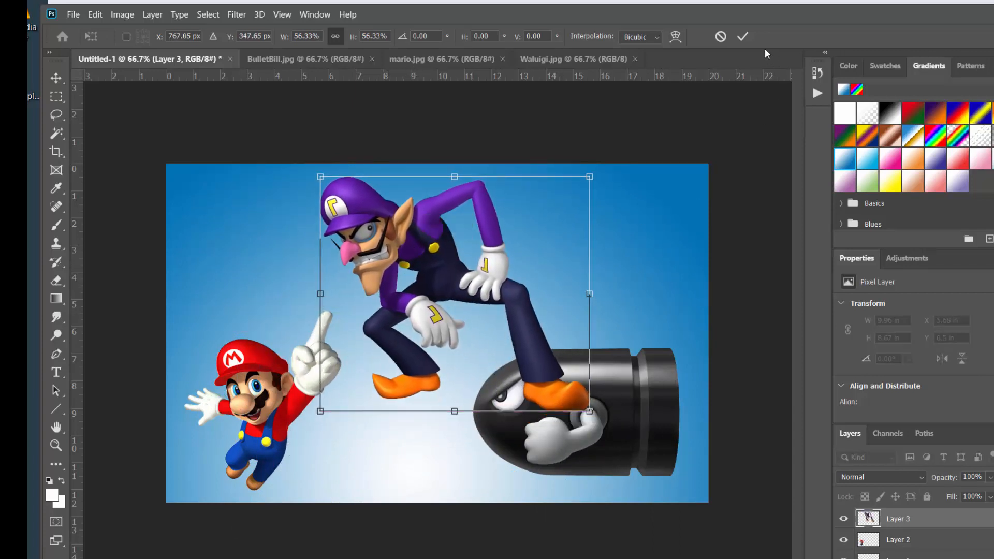
{"action": "left_click", "coordinate": [744, 37]}
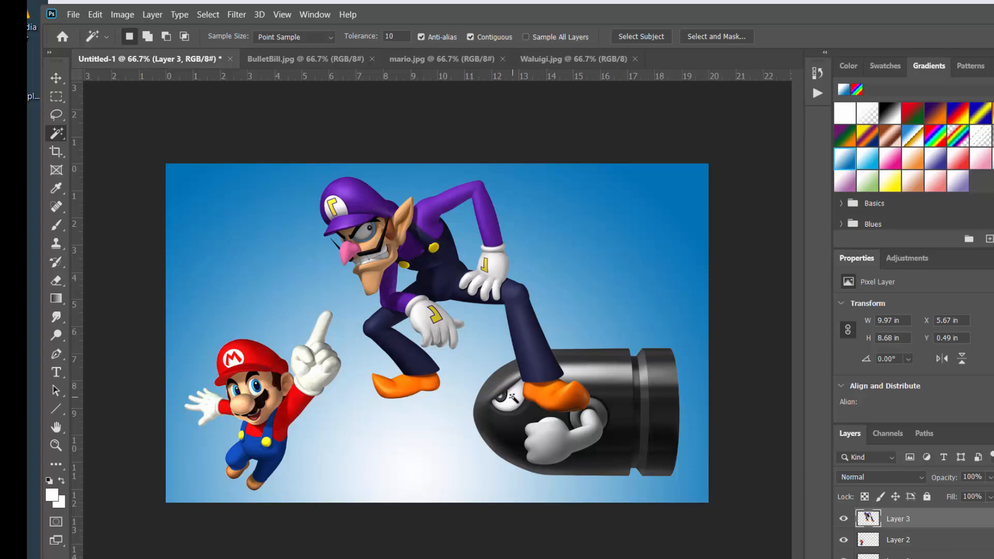
Step: Open Bowser.jpg from the Downloads folder
{"action": "left_click", "coordinate": [77, 14]}
{"action": "left_click", "coordinate": [89, 41]}
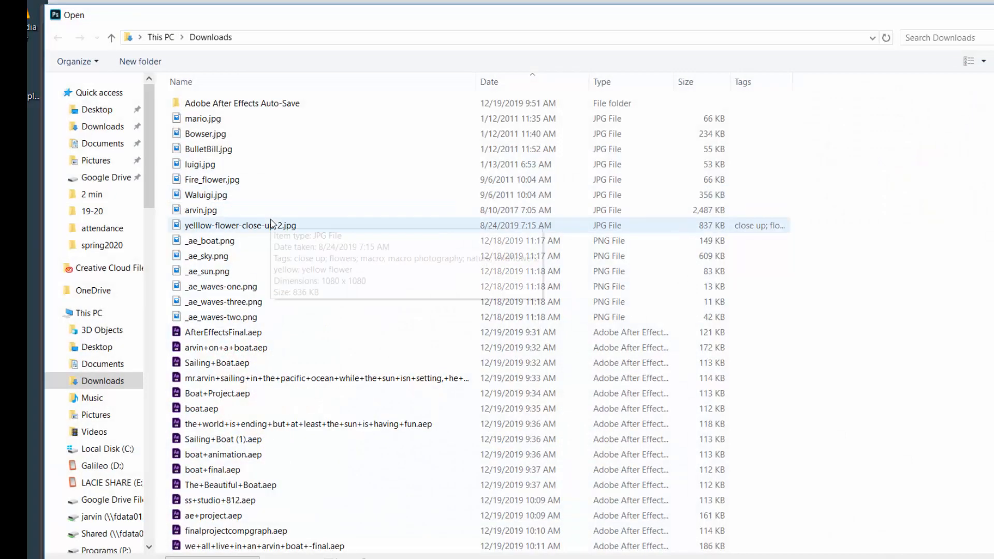
{"action": "double_click", "coordinate": [221, 134]}
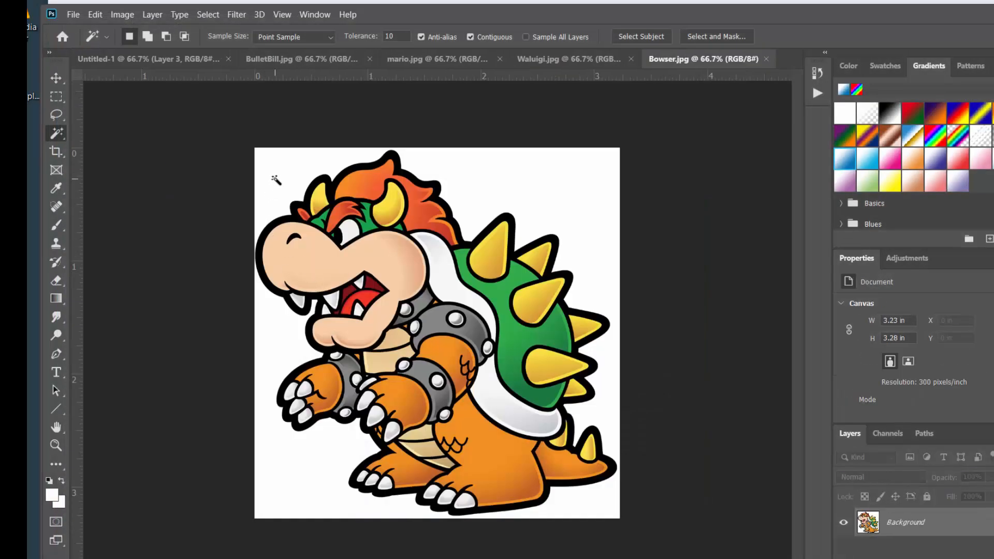
Step: Select the white background around Bowser with the Magic Wand and invert the selection to the character
{"action": "left_click", "coordinate": [273, 177]}
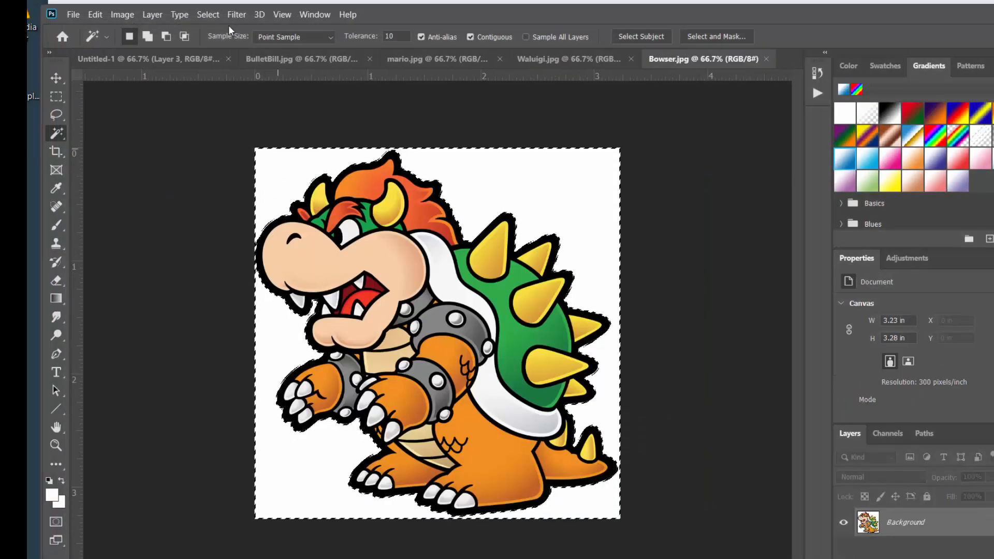
{"action": "left_click", "coordinate": [205, 14]}
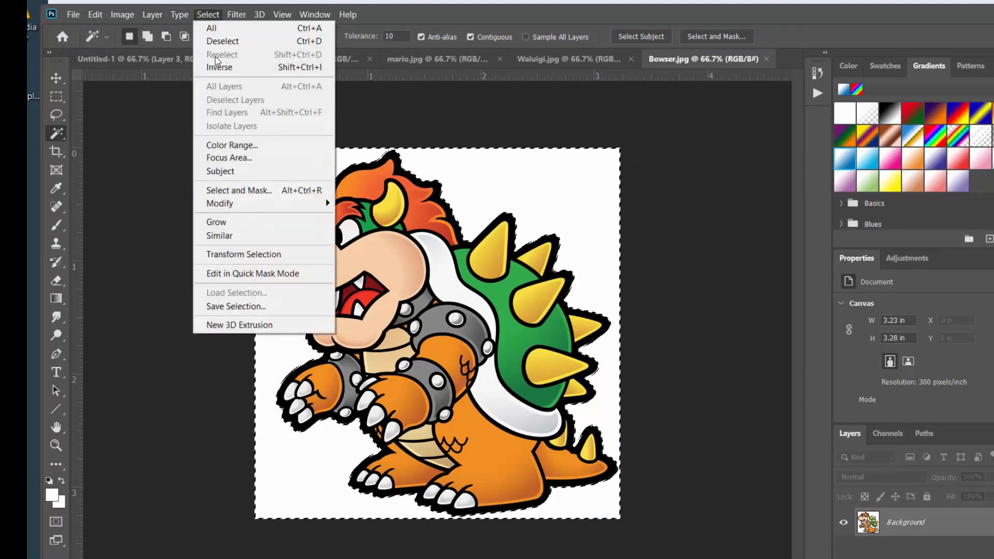
{"action": "left_click", "coordinate": [217, 67]}
Step: Copy the selected Bowser and paste him into the Untitled-1 collage document
{"action": "left_click", "coordinate": [96, 15]}
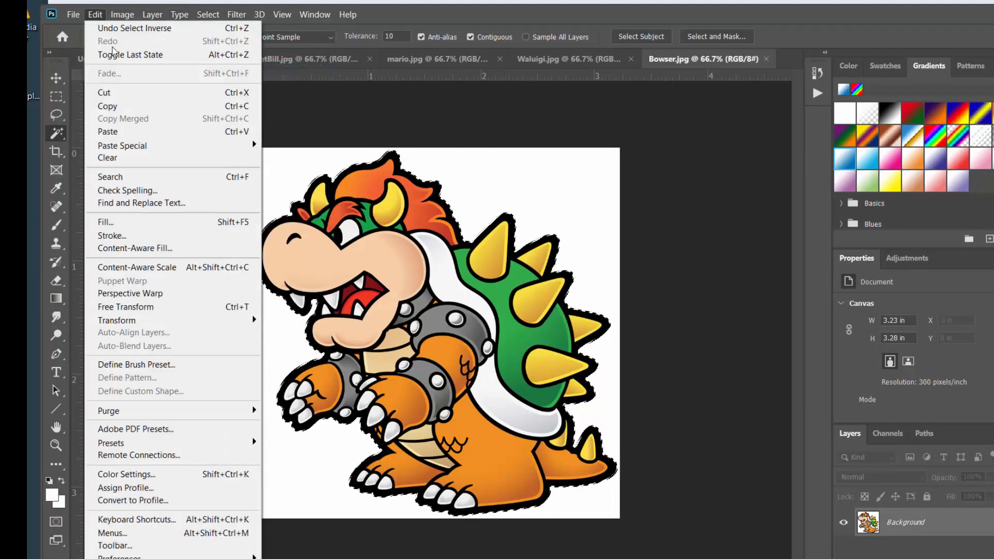
{"action": "left_click", "coordinate": [121, 105]}
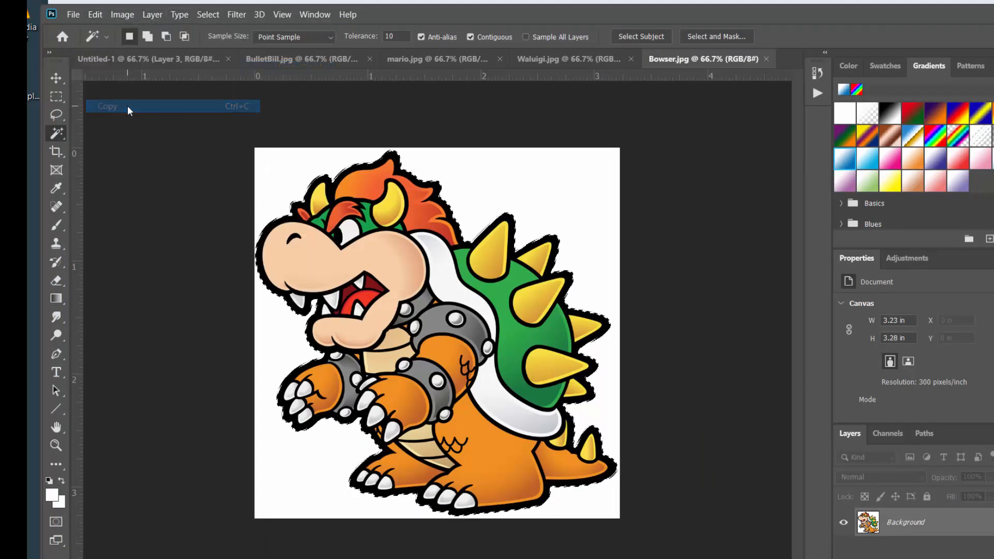
{"action": "left_click", "coordinate": [133, 54]}
{"action": "left_click", "coordinate": [98, 17]}
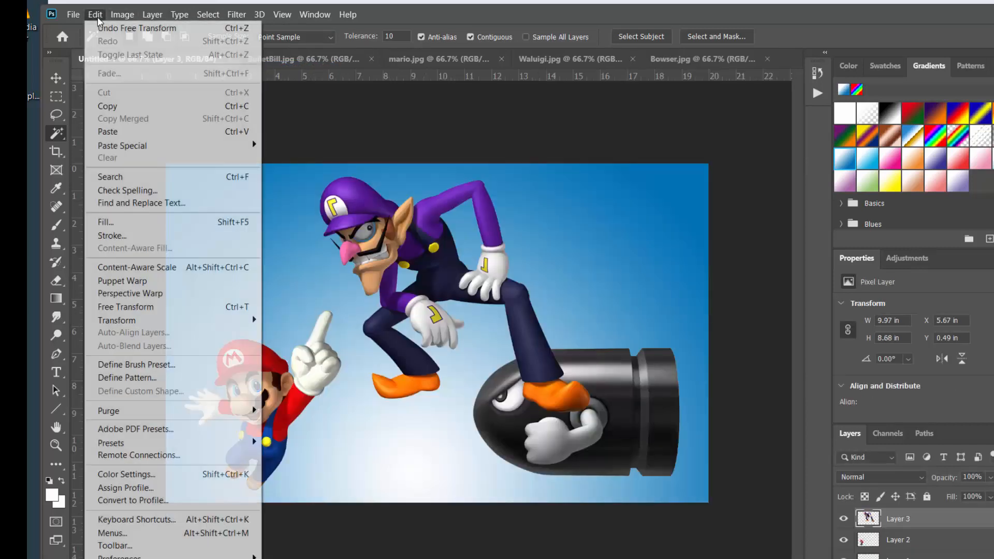
{"action": "left_click", "coordinate": [127, 132]}
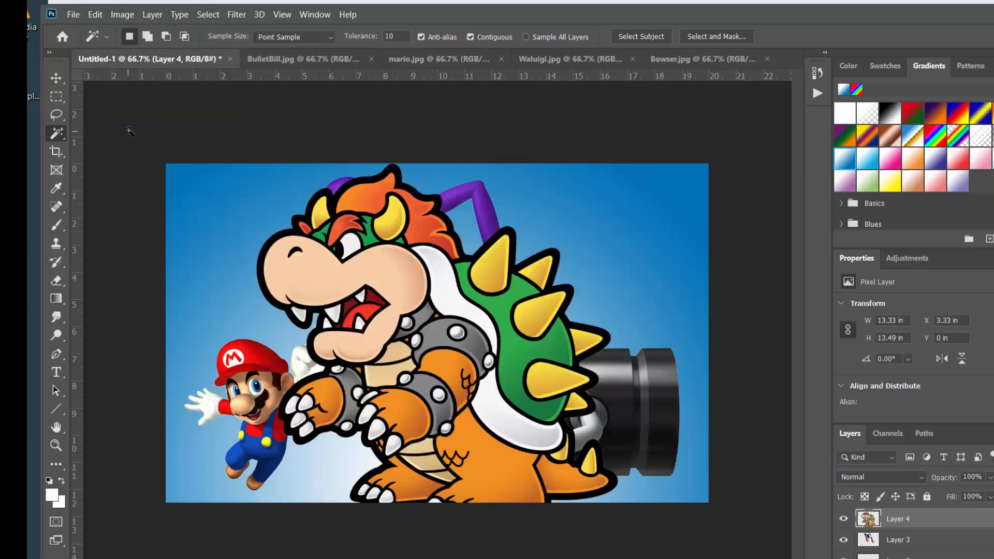
Step: Scale the pasted Bowser to about 37% and place him in the canvas's upper-right corner, above Bullet Bill
{"action": "key", "text": "ctrl+t"}
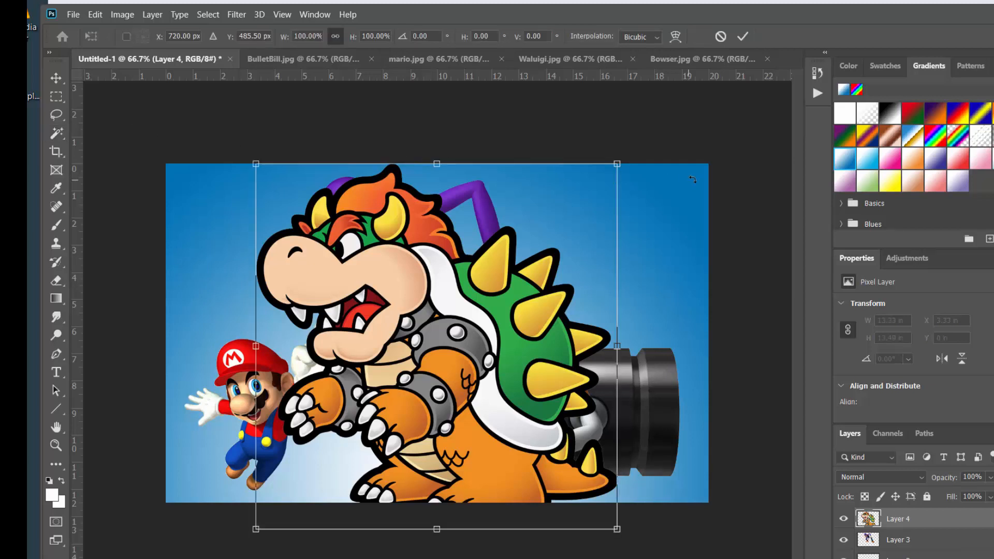
{"action": "left_click_drag", "start_coordinate": [619, 165], "coordinate": [395, 409]}
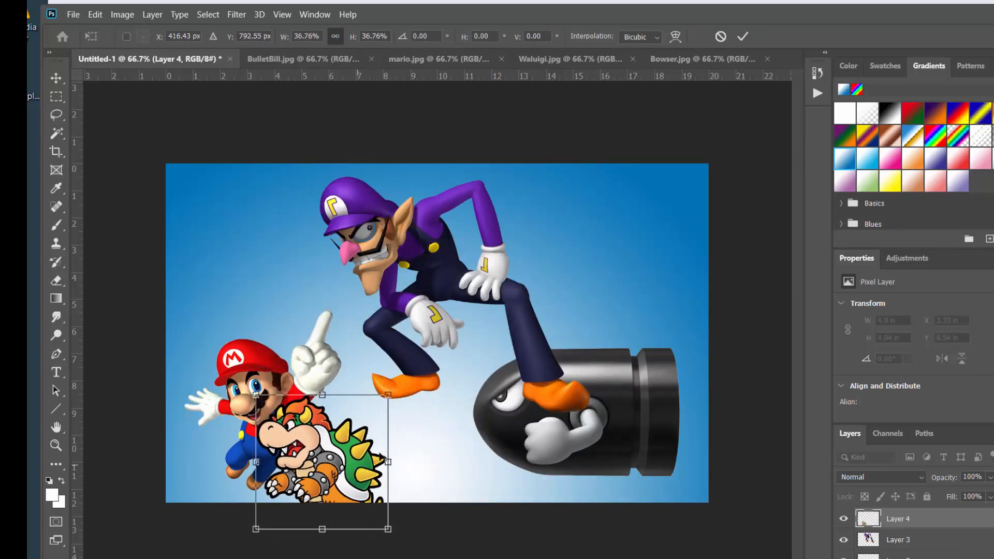
{"action": "left_click_drag", "start_coordinate": [381, 457], "coordinate": [671, 239]}
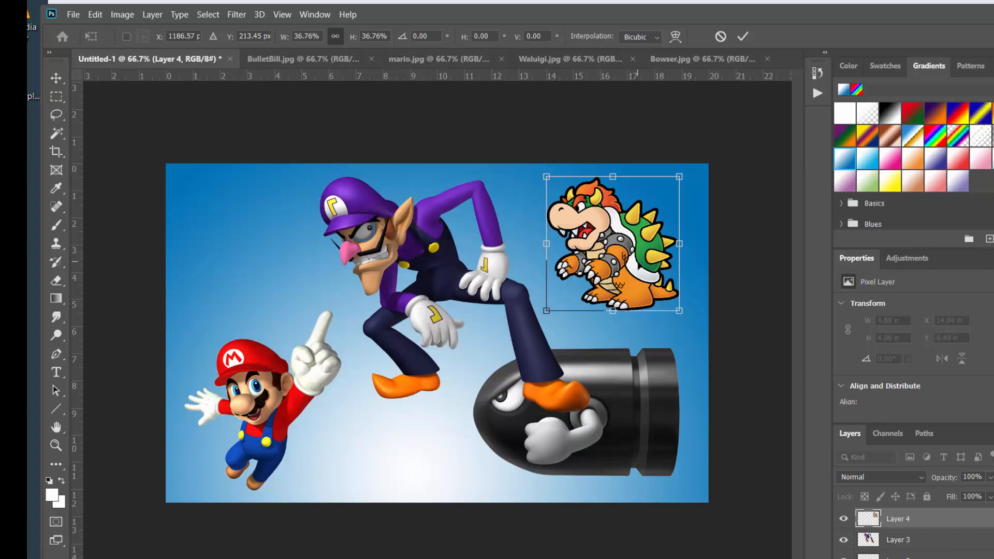
{"action": "left_click", "coordinate": [742, 37]}
{"action": "key", "text": "w"}
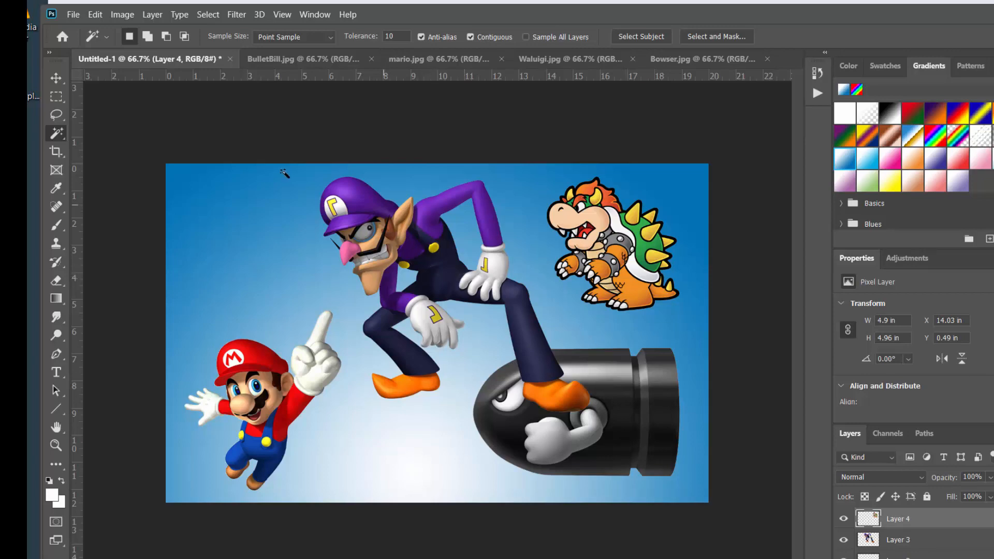
Step: Open luigi.jpg from the Downloads folder
{"action": "left_click", "coordinate": [73, 15]}
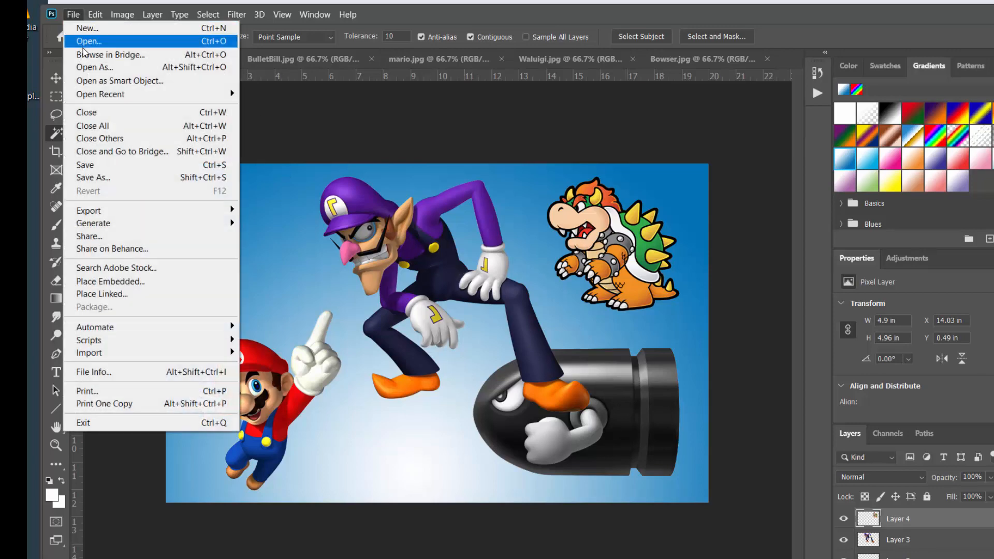
{"action": "left_click", "coordinate": [88, 38]}
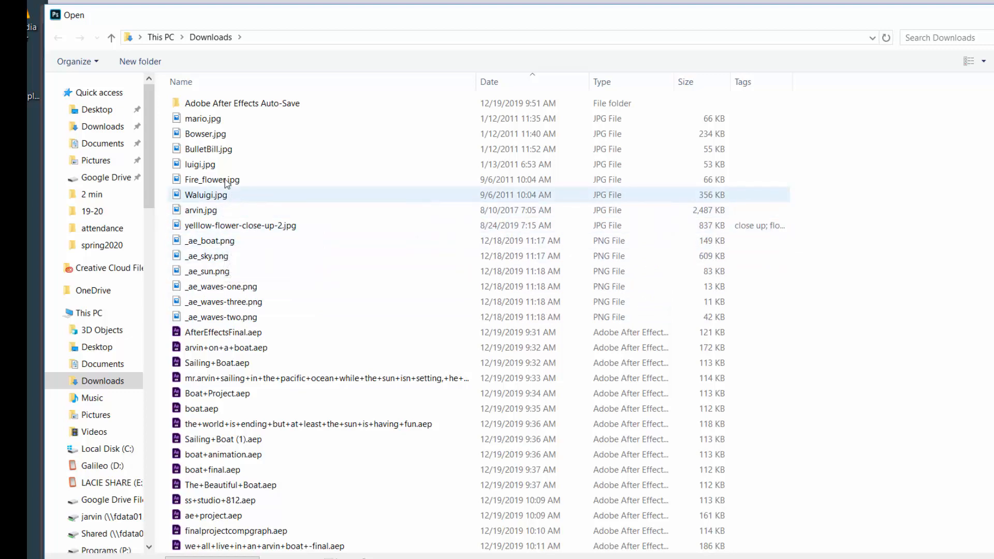
{"action": "double_click", "coordinate": [202, 165]}
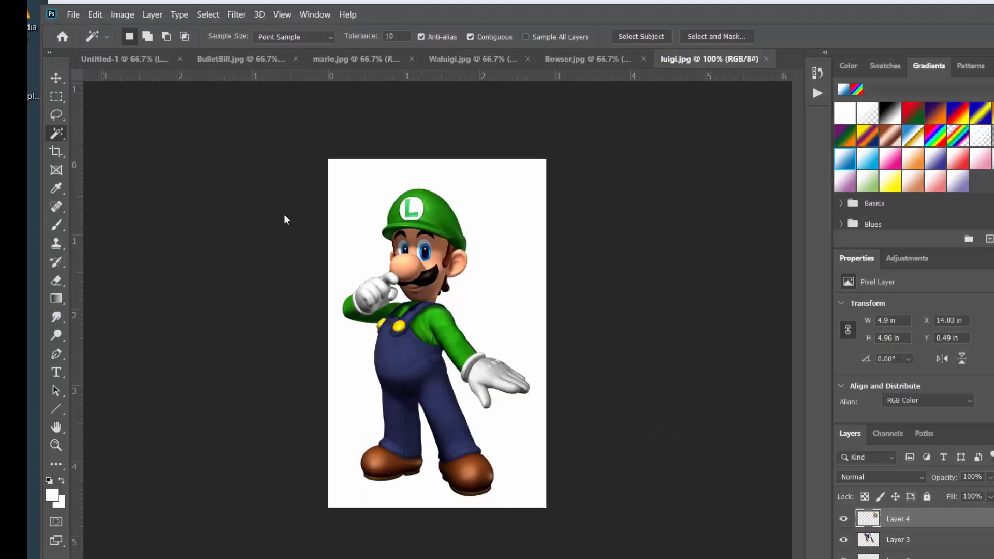
Step: Select the white background around Luigi with the Magic Wand and invert the selection to the character
{"action": "left_click", "coordinate": [365, 192]}
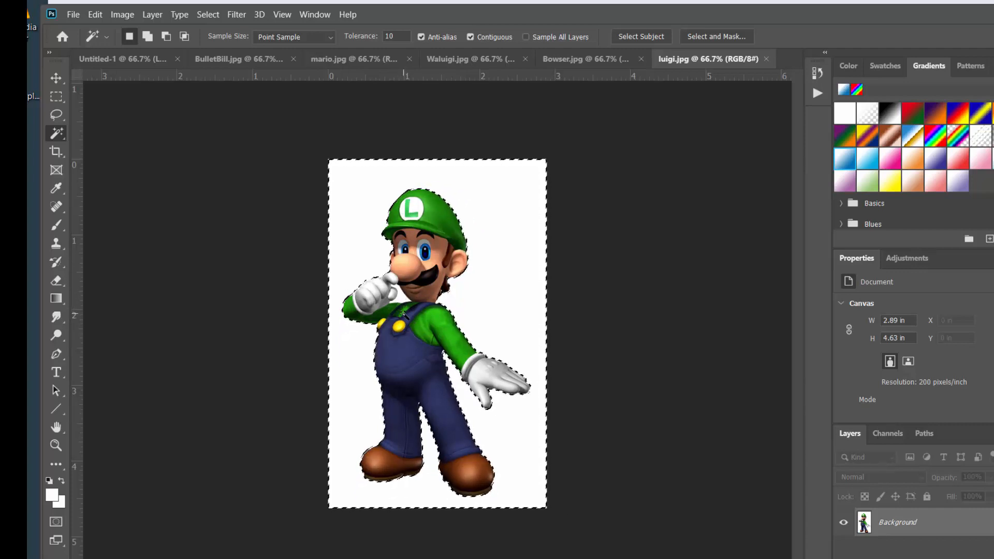
{"action": "key", "text": "shift"}
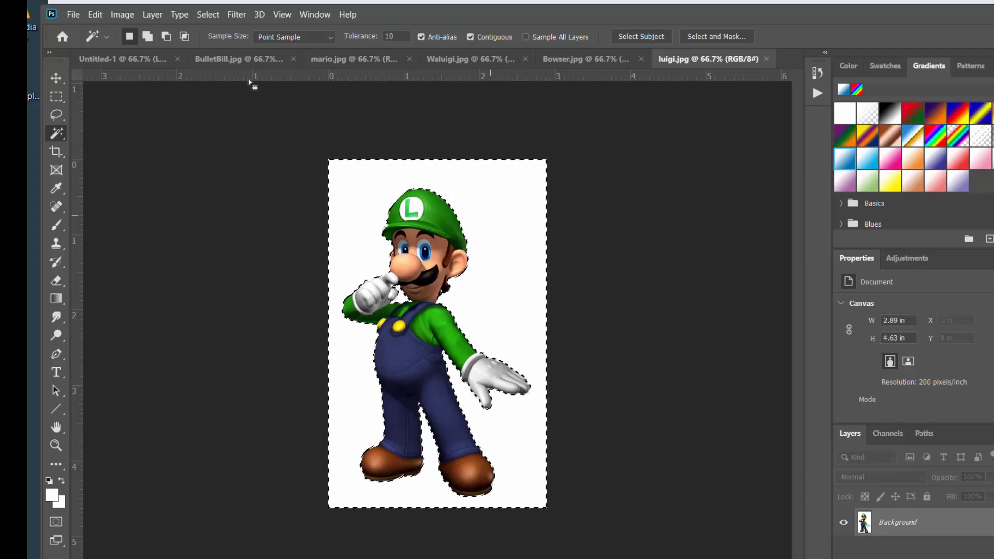
{"action": "left_click", "coordinate": [210, 15]}
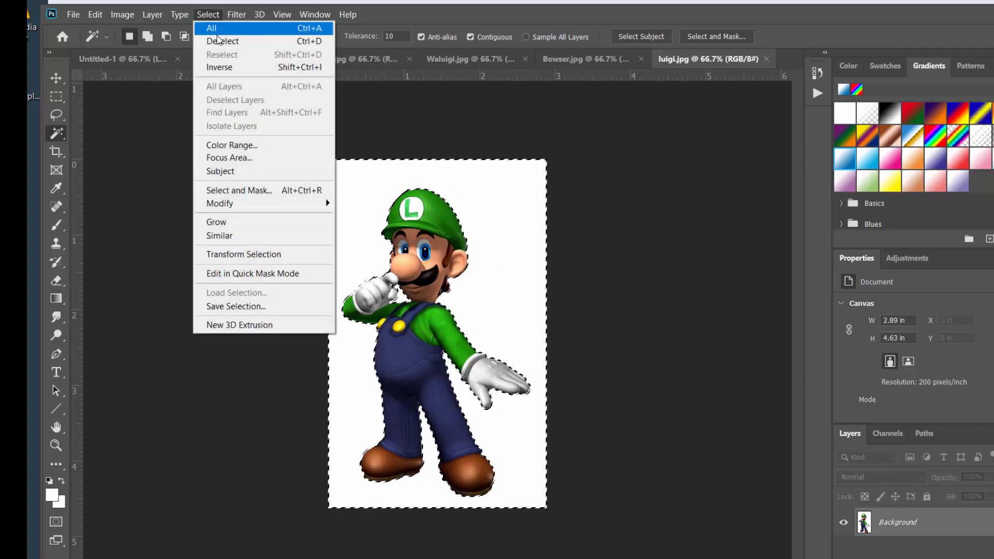
{"action": "left_click", "coordinate": [222, 68]}
Step: Copy the selected Luigi and paste him into the Untitled-1 collage document
{"action": "left_click", "coordinate": [97, 15]}
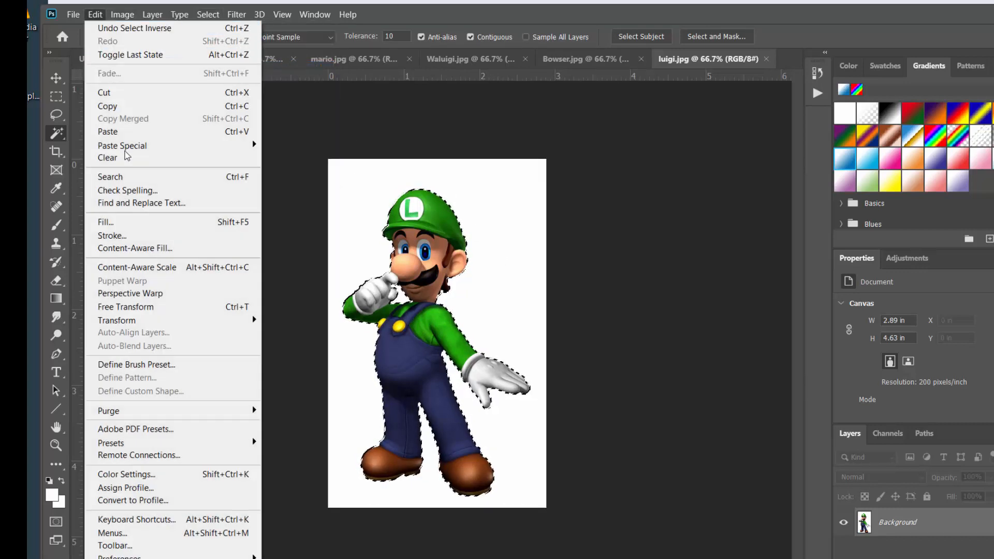
{"action": "left_click", "coordinate": [127, 106]}
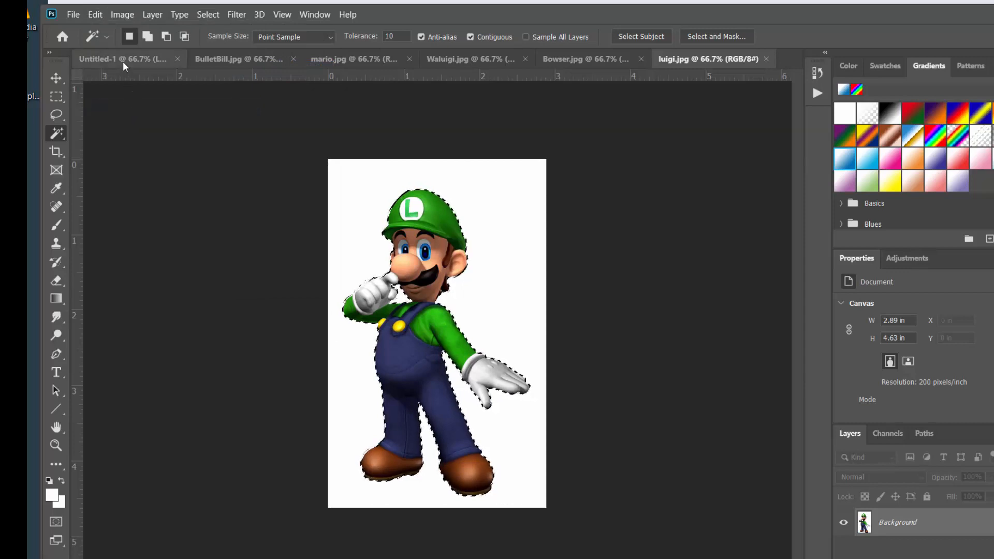
{"action": "left_click", "coordinate": [122, 61]}
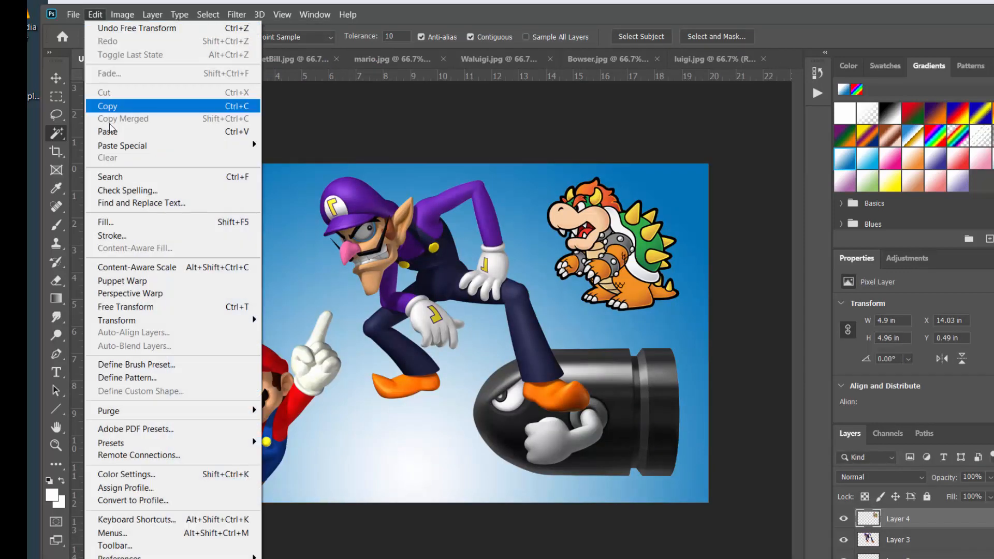
{"action": "left_click", "coordinate": [109, 132]}
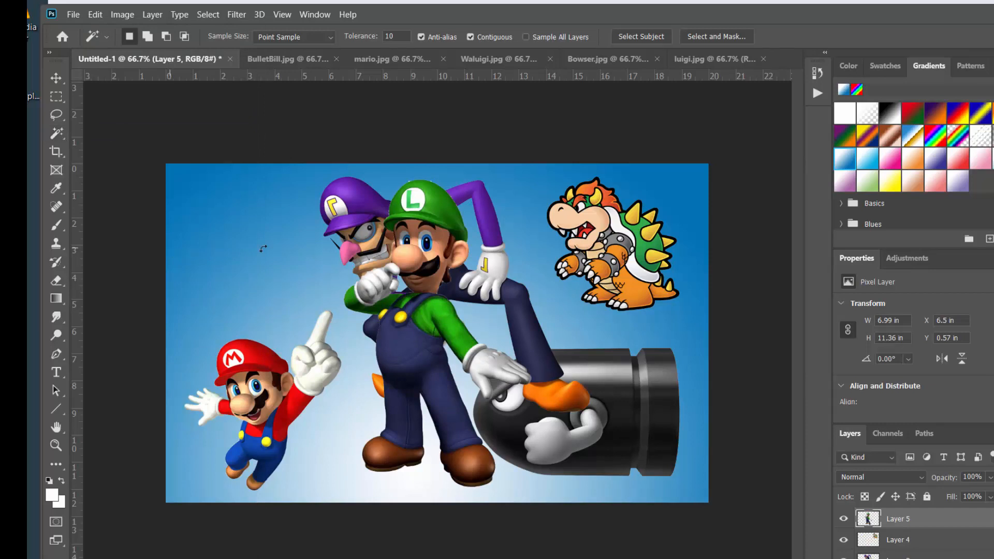
Step: Scale the pasted Luigi to about 52% and place him in the canvas's upper-left corner, above Mario
{"action": "key", "text": "ctrl+t"}
{"action": "left_click_drag", "start_coordinate": [532, 180], "coordinate": [246, 215]}
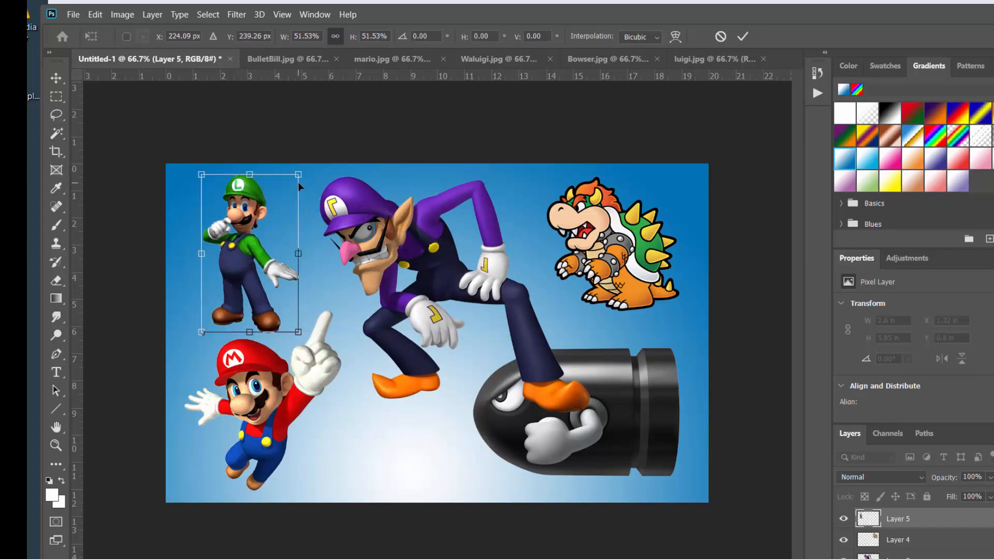
{"action": "left_click", "coordinate": [742, 36]}
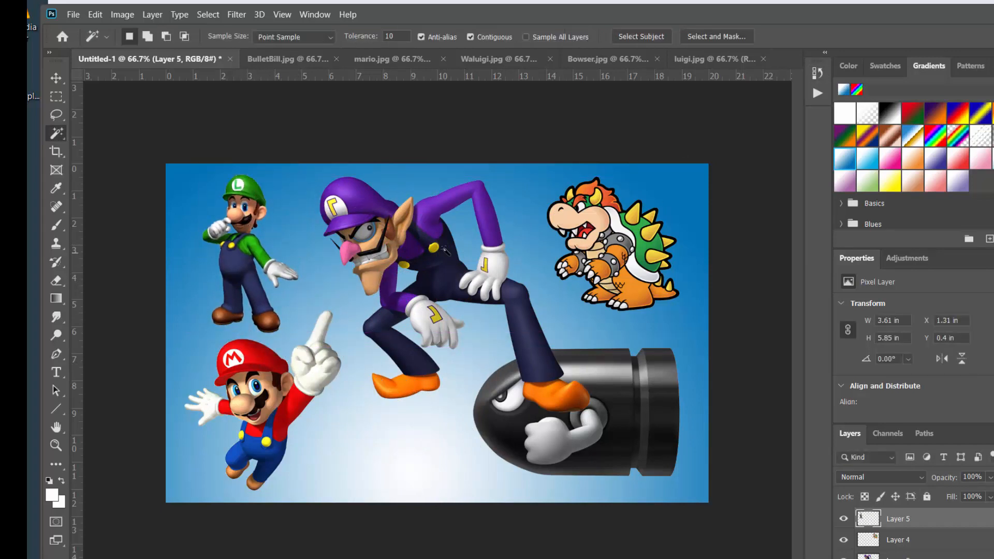
Step: Rearrange the characters with the Move tool: lower Bullet Bill, shift Bowser down and inward, nudge Luigi slightly, and reposition Waluigi between Luigi and Bowser
{"action": "left_click", "coordinate": [57, 78]}
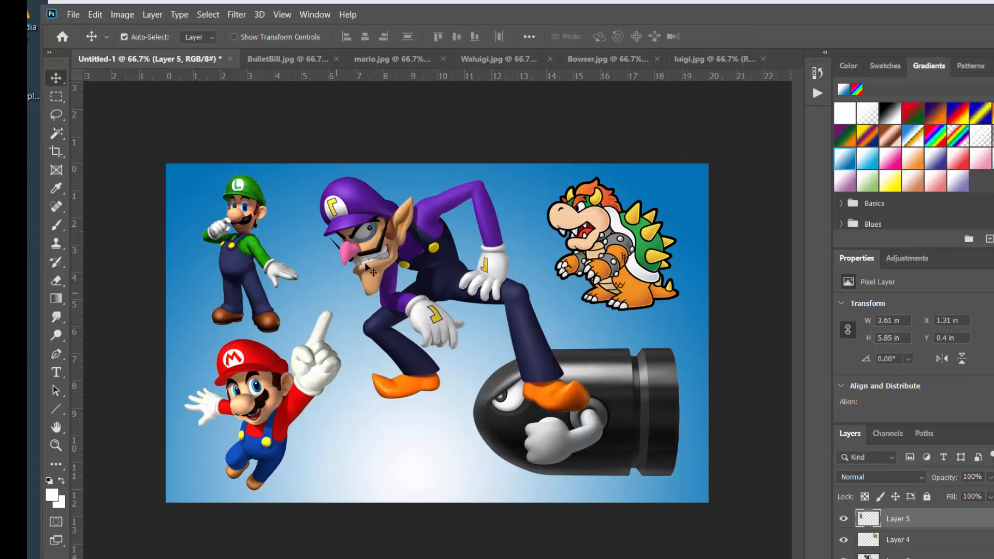
{"action": "left_click_drag", "start_coordinate": [459, 238], "coordinate": [444, 251]}
{"action": "left_click_drag", "start_coordinate": [646, 389], "coordinate": [599, 413]}
{"action": "left_click_drag", "start_coordinate": [616, 252], "coordinate": [595, 269]}
{"action": "left_click_drag", "start_coordinate": [456, 267], "coordinate": [444, 256]}
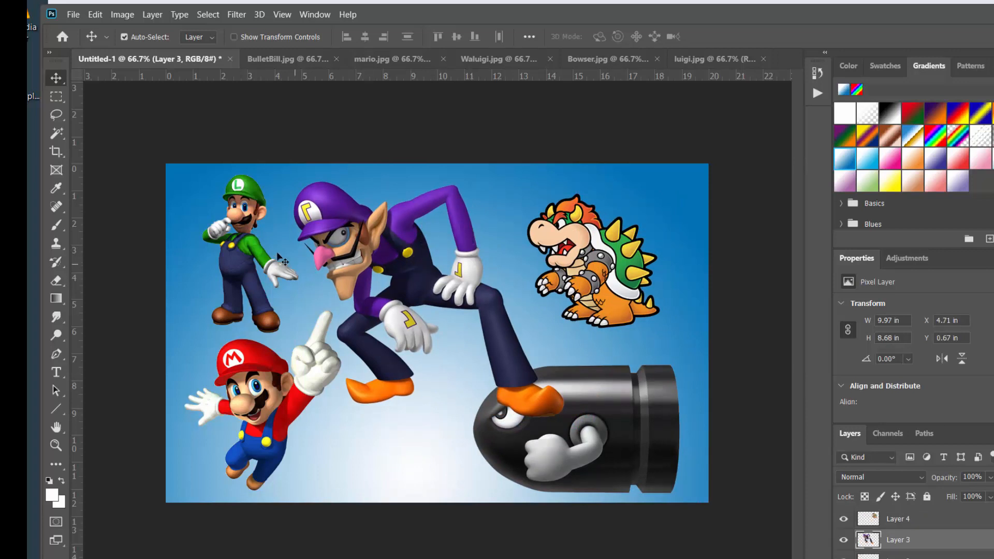
{"action": "left_click_drag", "start_coordinate": [248, 241], "coordinate": [243, 249]}
{"action": "left_click_drag", "start_coordinate": [358, 234], "coordinate": [377, 257]}
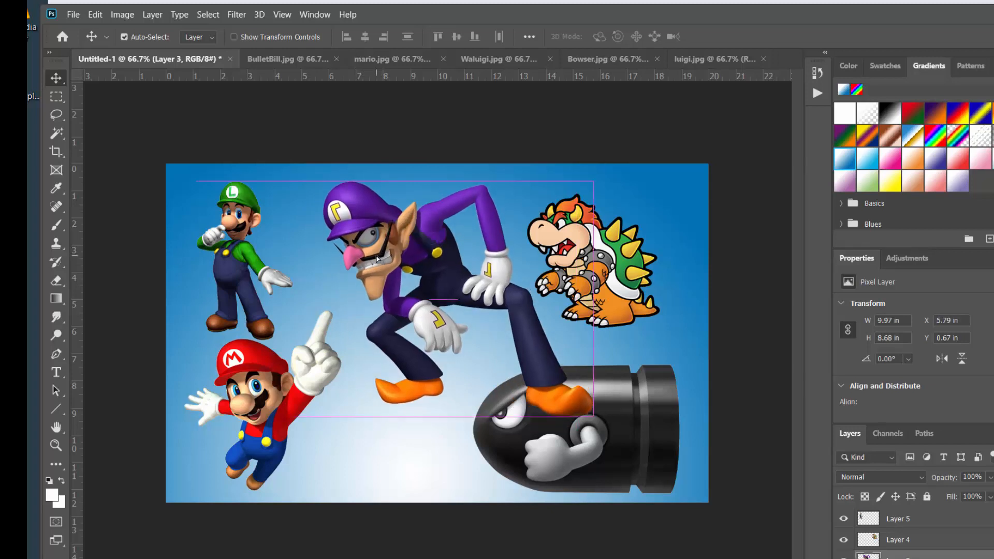
Step: Scale Waluigi to about 72% and move him up between Luigi and Bowser, clear of Bullet Bill
{"action": "key", "text": "ctrl"}
{"action": "key", "text": "ctrl+t"}
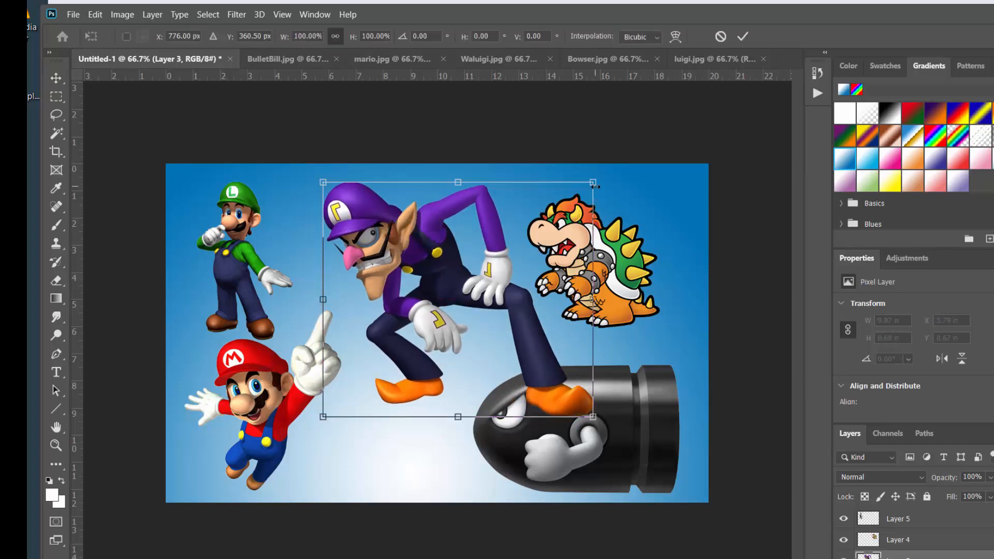
{"action": "left_click_drag", "start_coordinate": [590, 183], "coordinate": [519, 248]}
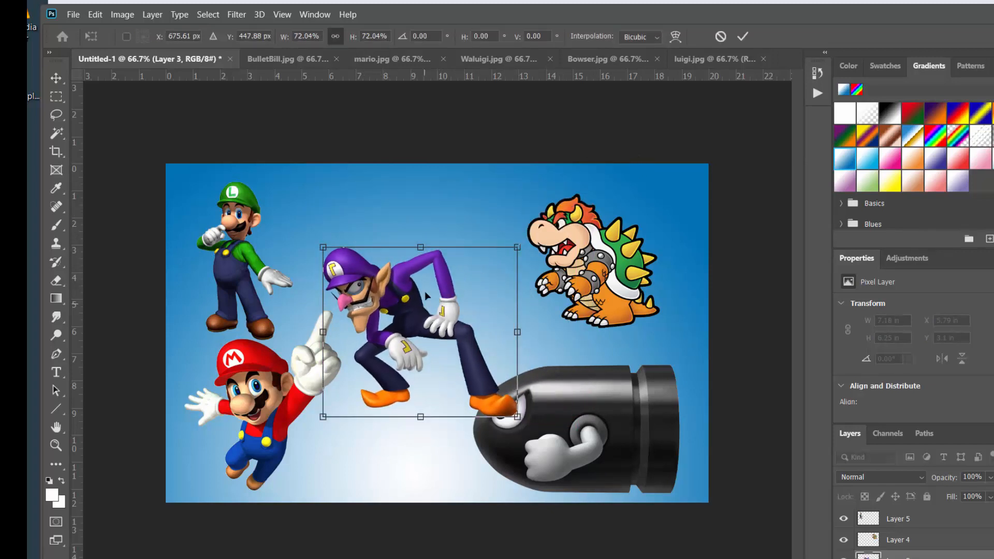
{"action": "left_click_drag", "start_coordinate": [419, 306], "coordinate": [415, 254]}
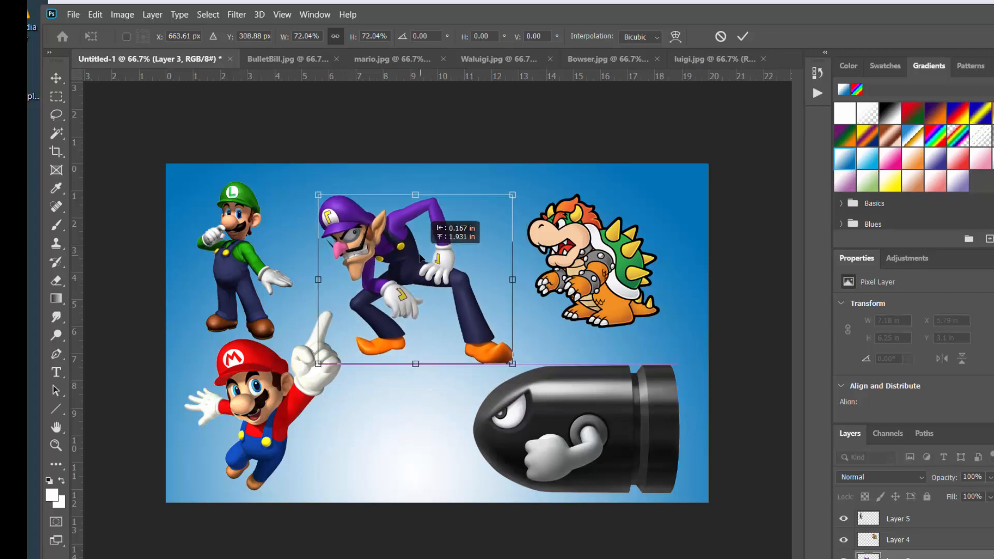
{"action": "left_click", "coordinate": [740, 42]}
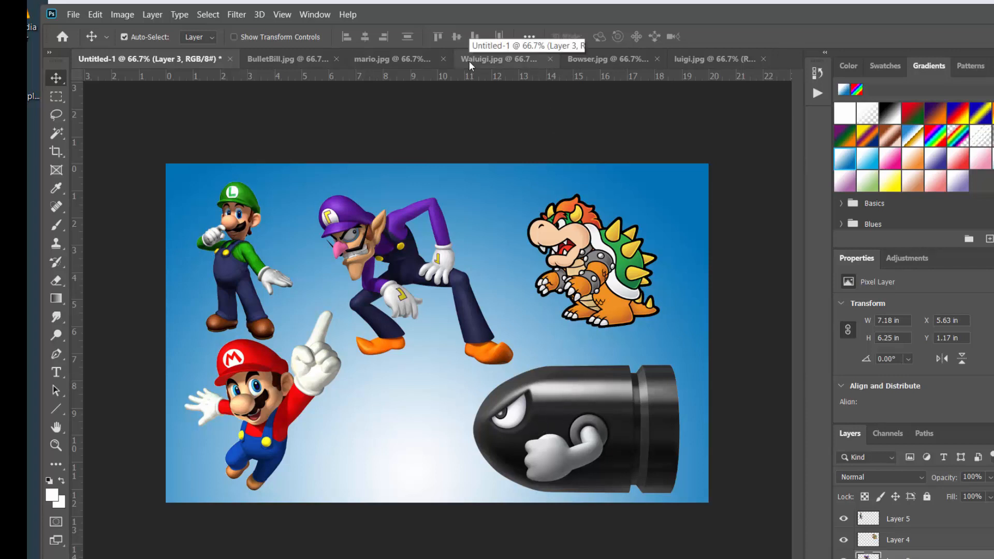
{"action": "left_click", "coordinate": [498, 61]}
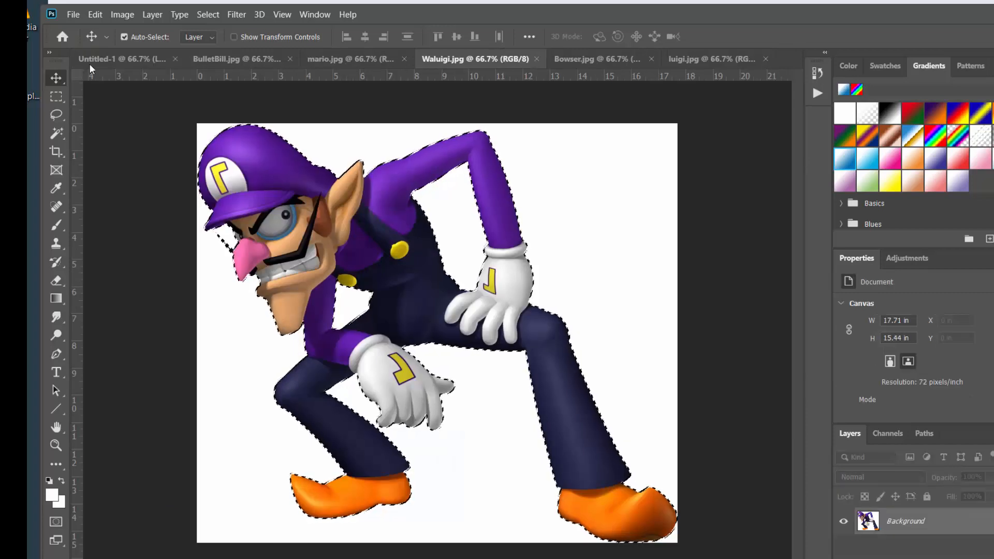
{"action": "left_click", "coordinate": [126, 58]}
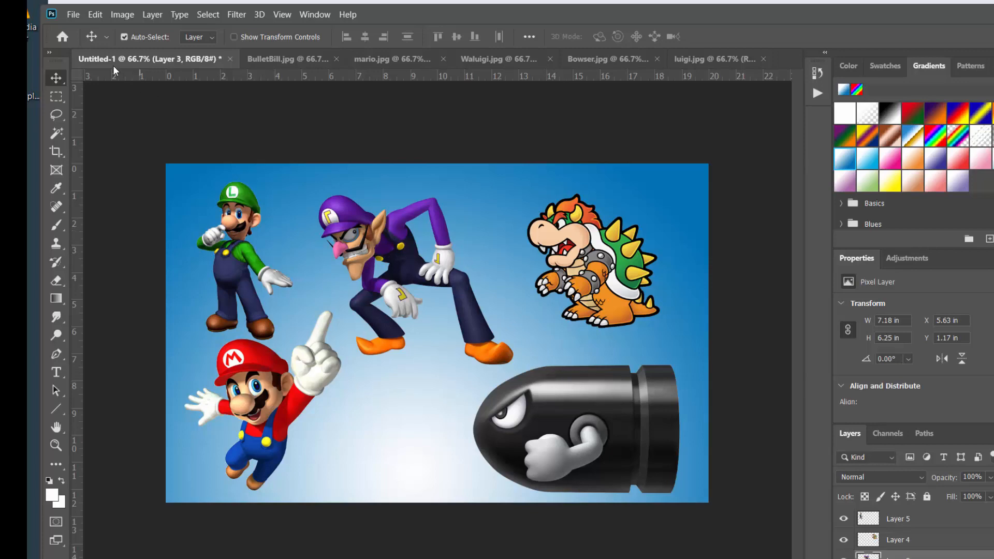
Step: Save the collage on the computer as a Photoshop file named mario on the H: network drive, with Maximize Compatibility enabled
{"action": "left_click", "coordinate": [74, 16]}
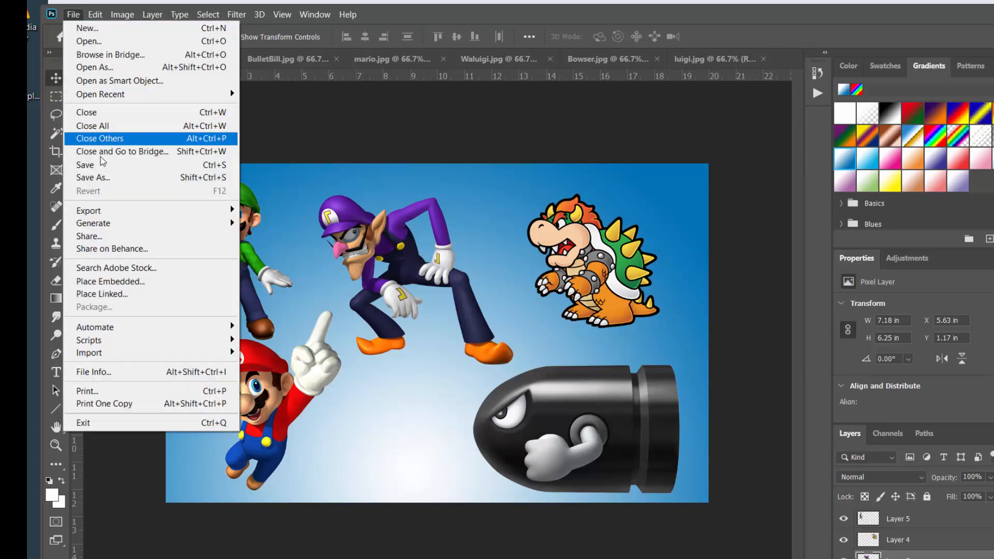
{"action": "left_click", "coordinate": [103, 179]}
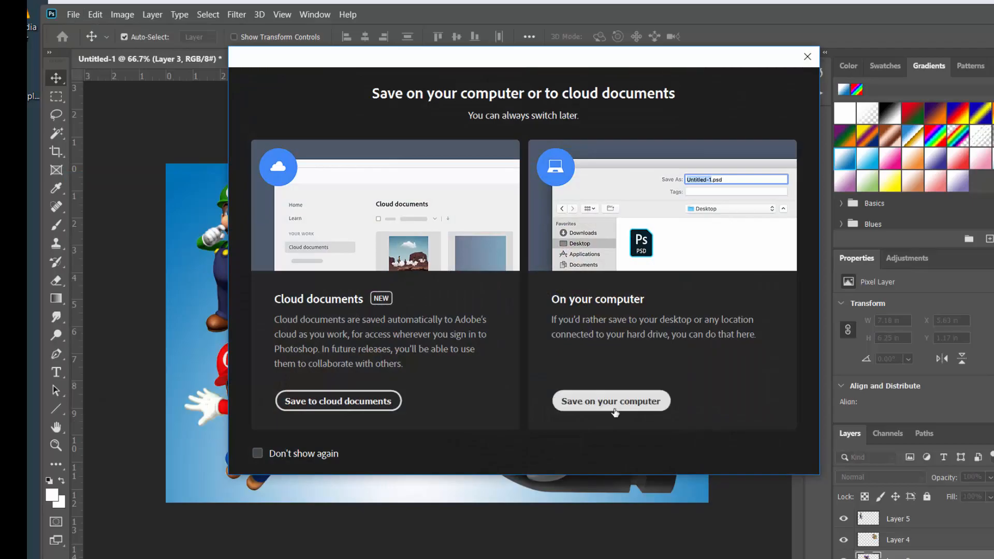
{"action": "left_click", "coordinate": [617, 409]}
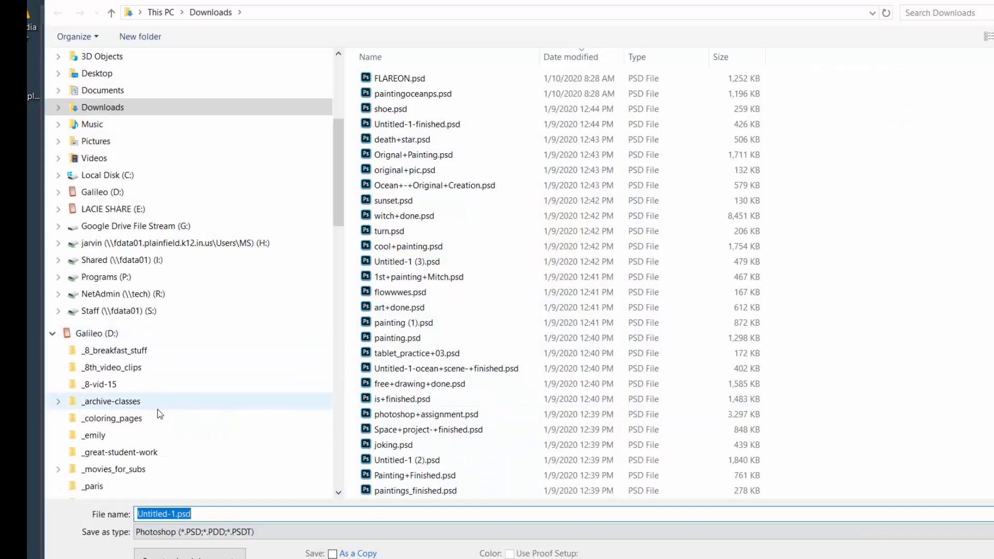
{"action": "left_click", "coordinate": [156, 242]}
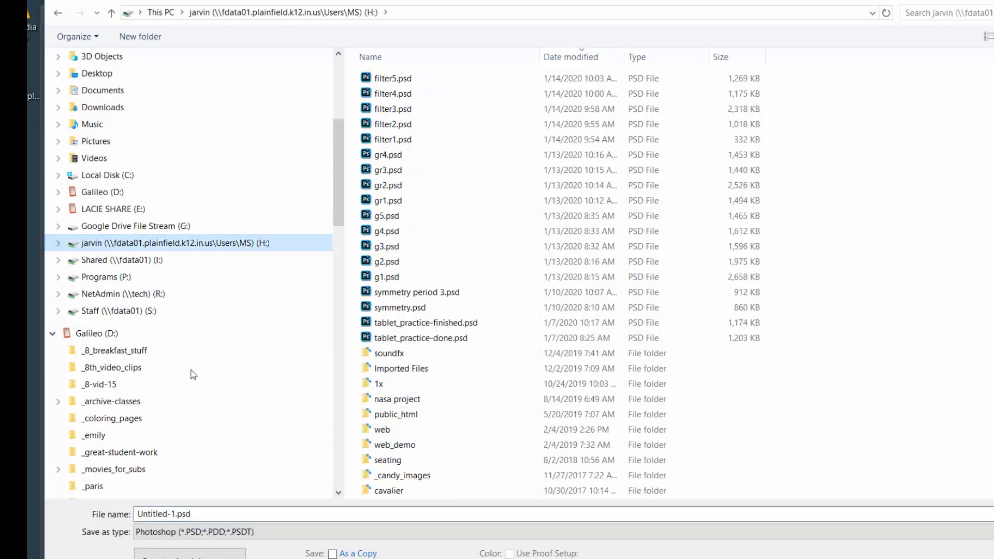
{"action": "left_click", "coordinate": [238, 510]}
{"action": "type", "text": "mario"}
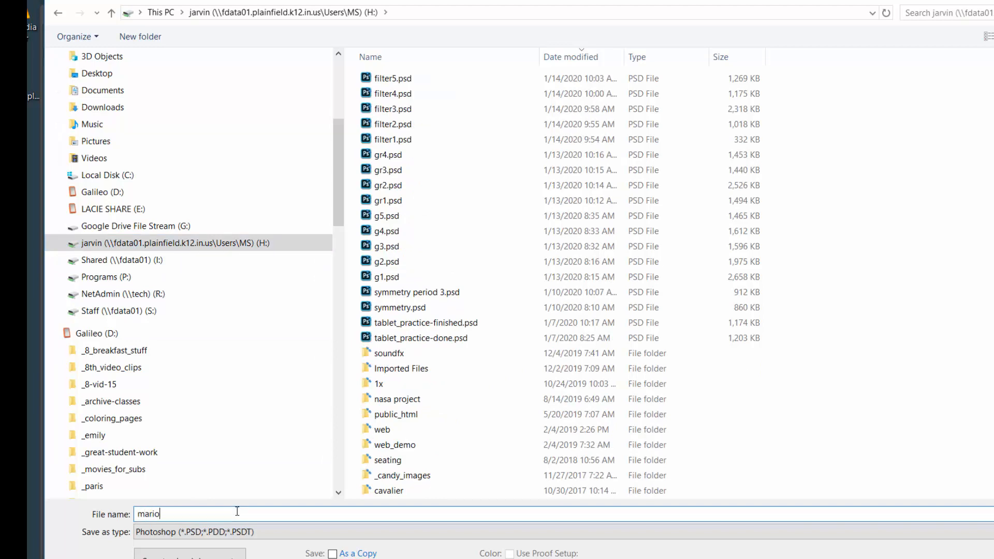
{"action": "key", "text": "Return"}
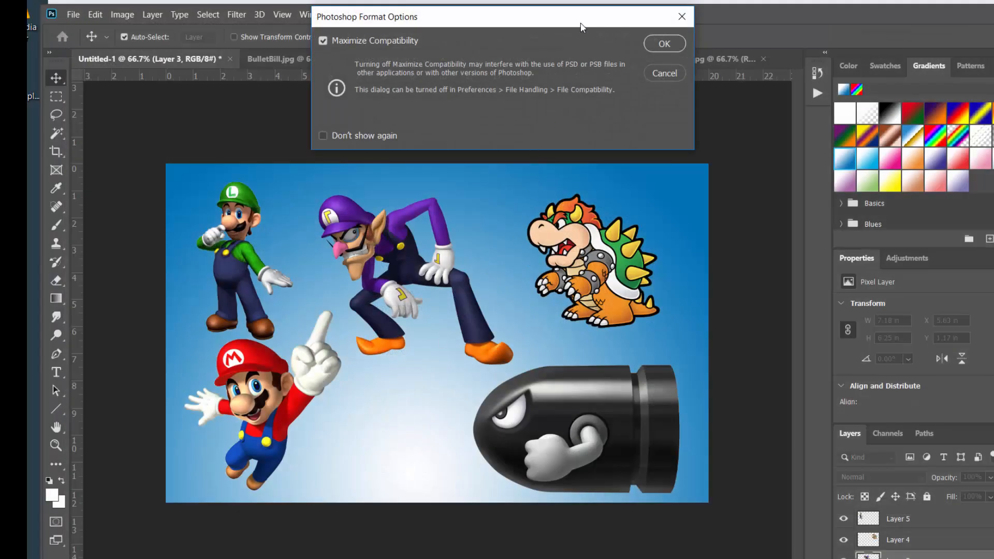
{"action": "left_click_drag", "start_coordinate": [581, 27], "coordinate": [498, 184]}
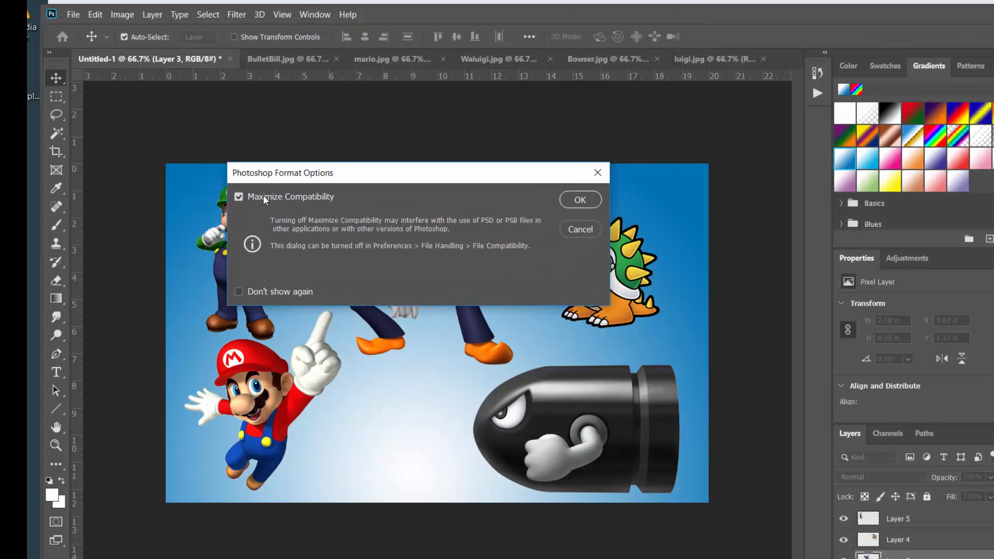
{"action": "left_click", "coordinate": [580, 195]}
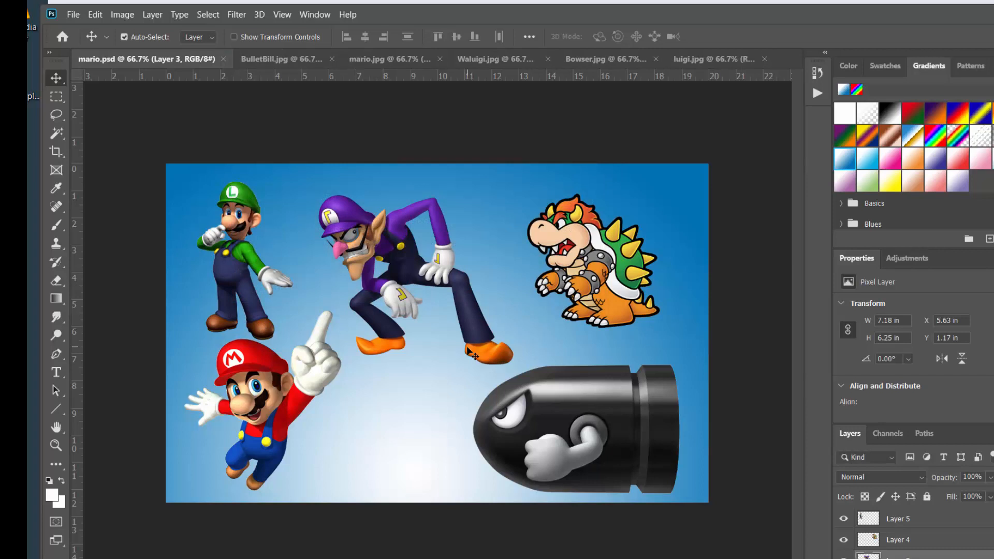